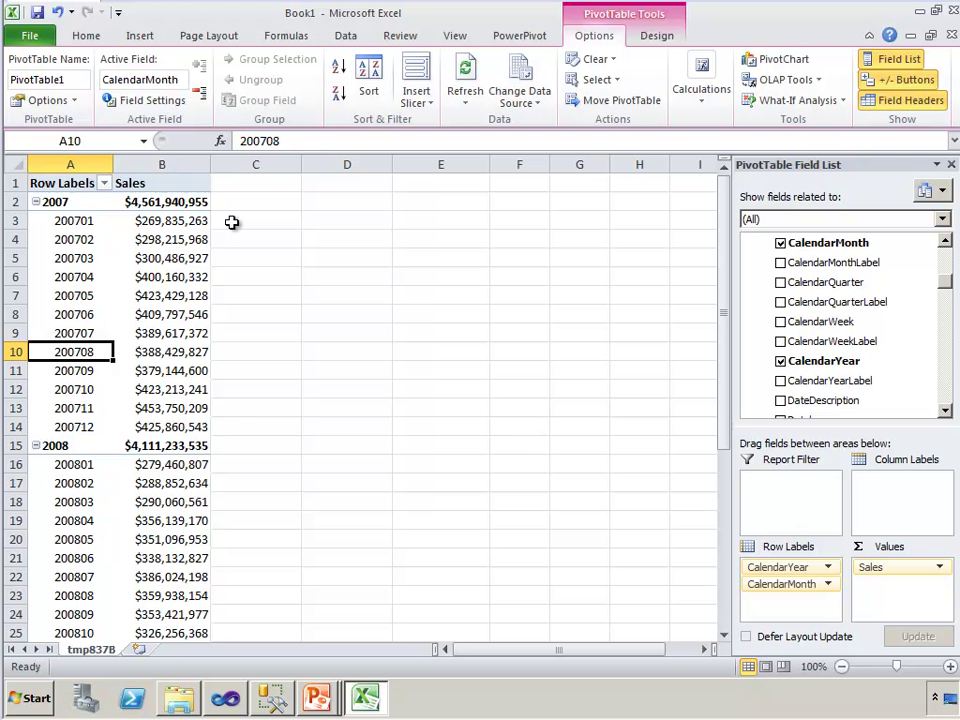
left_click(232, 468)
left_click(233, 513)
left_click(242, 560)
left_click(242, 504)
left_click(236, 480)
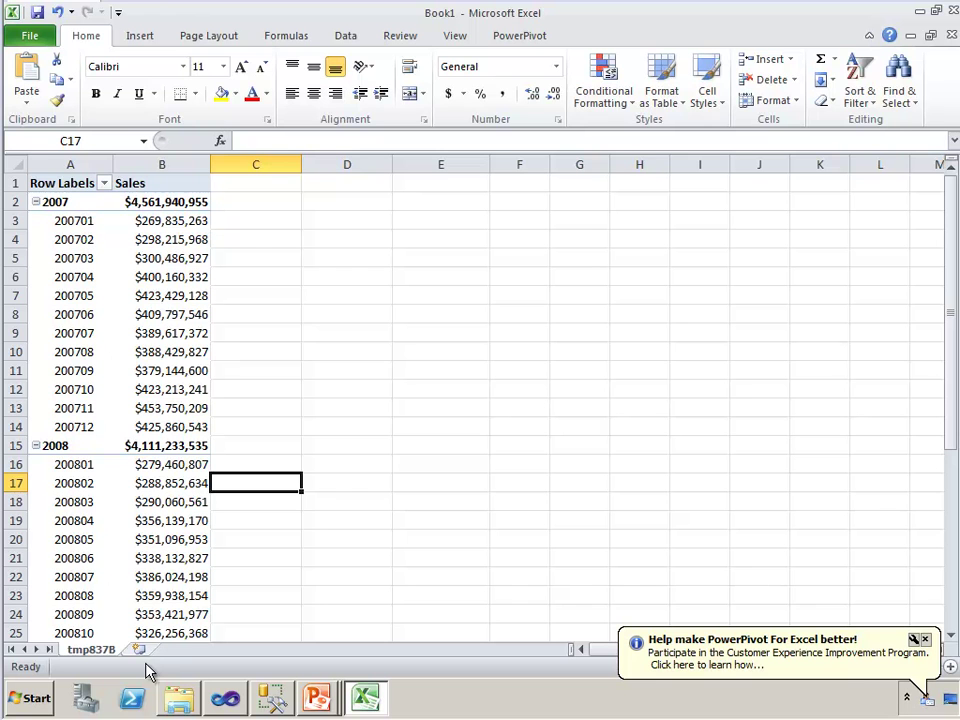
- Switch to Visual Studio and begin a Sales table measure with the formula LY Sales:=CALCULATE([Sales], in the empty cell below Sales
left_click(225, 697)
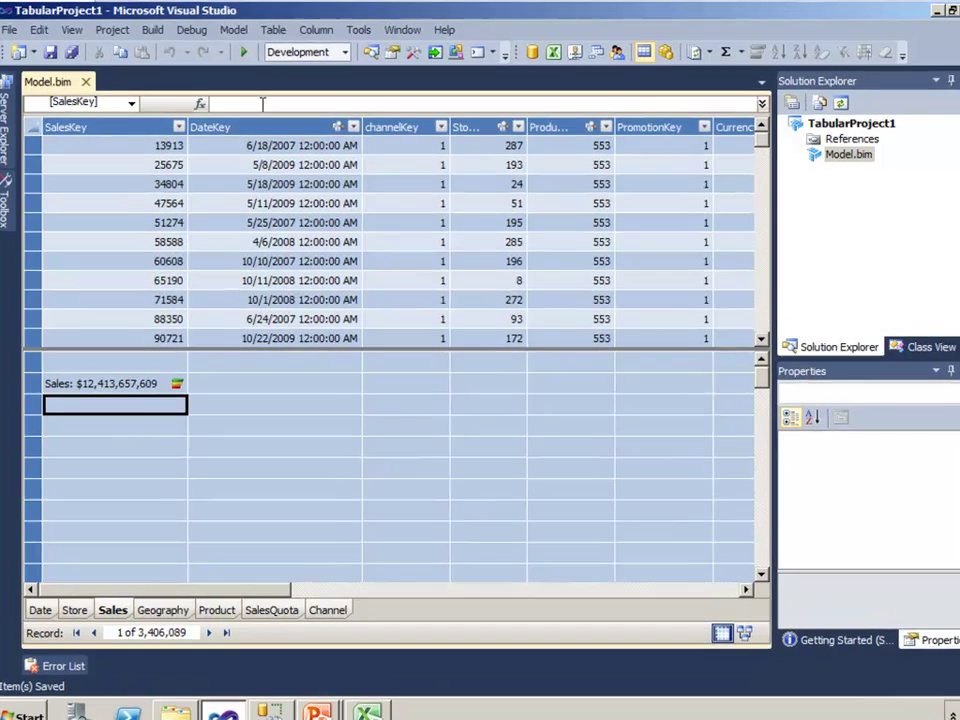
left_click(263, 101)
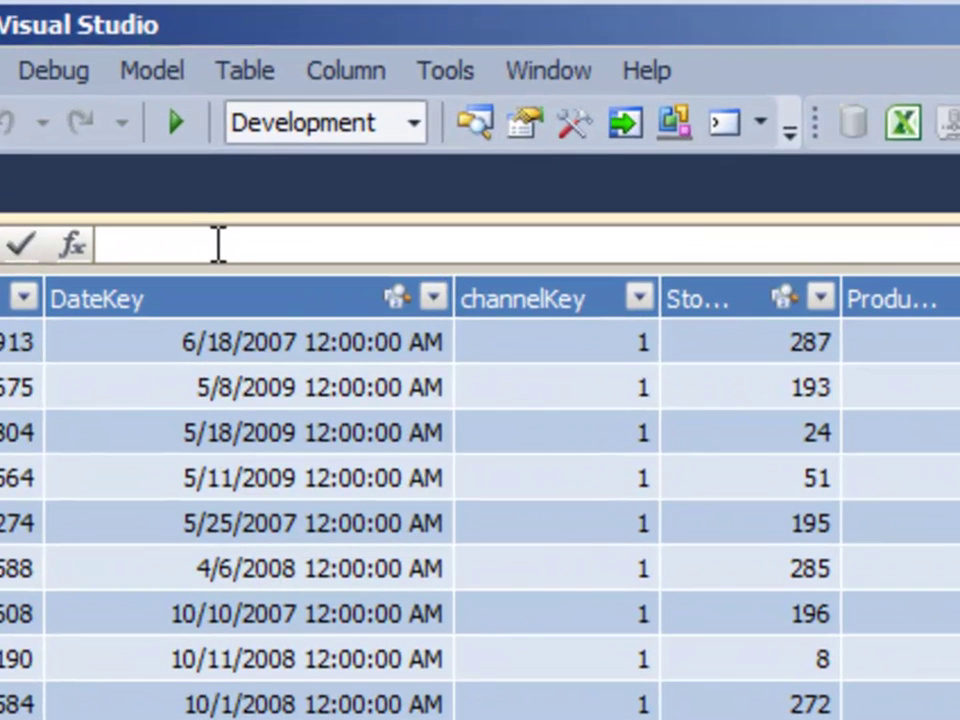
type("LY ")
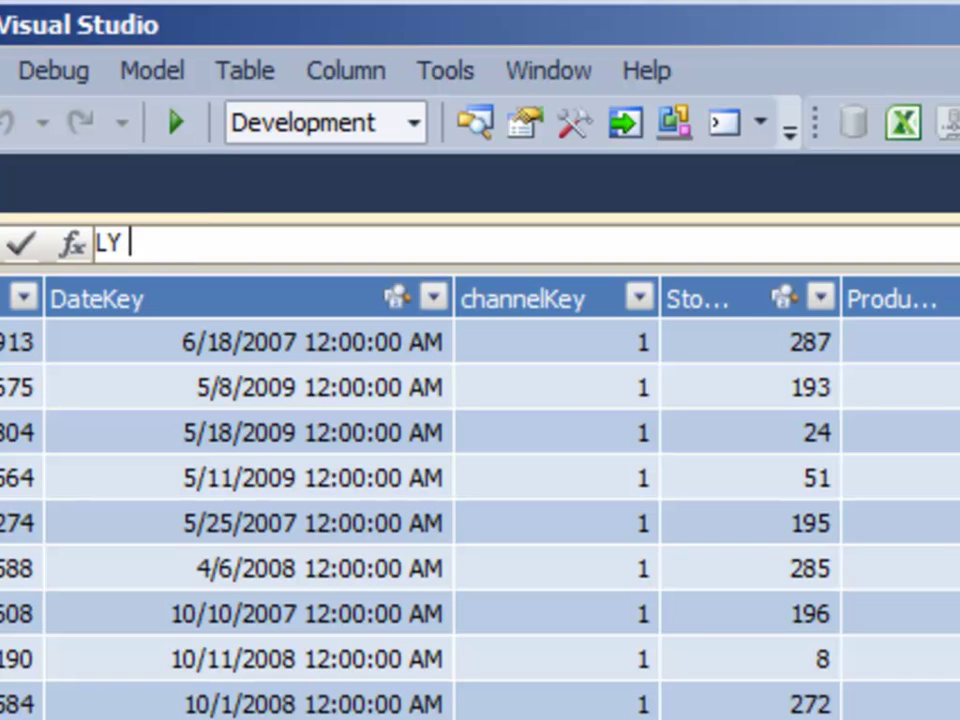
type("Sales:")
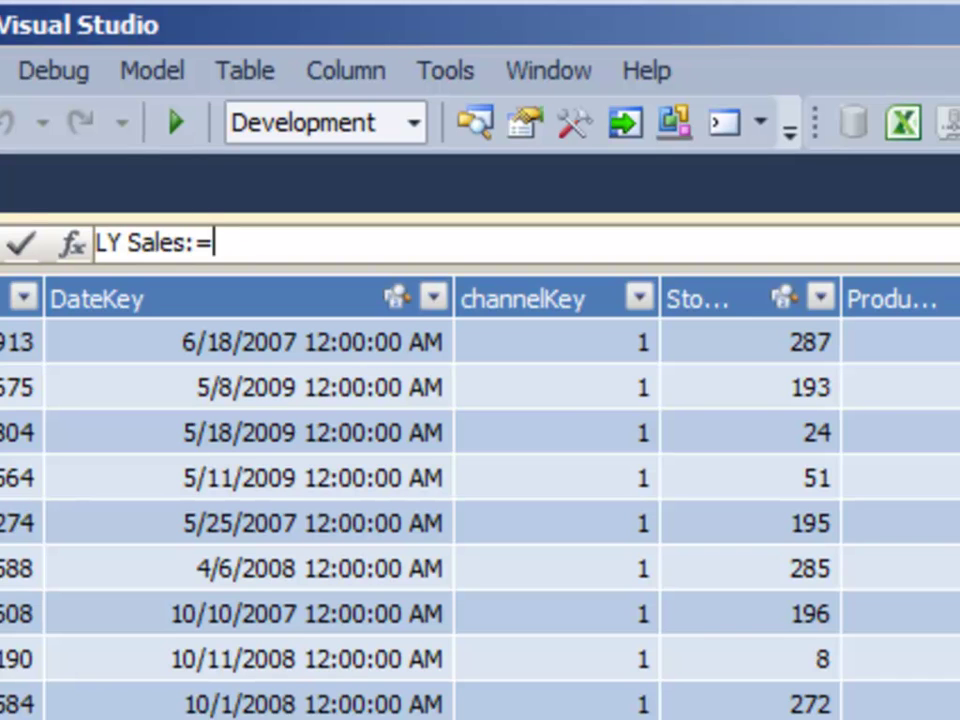
type("=CALCULATE(")
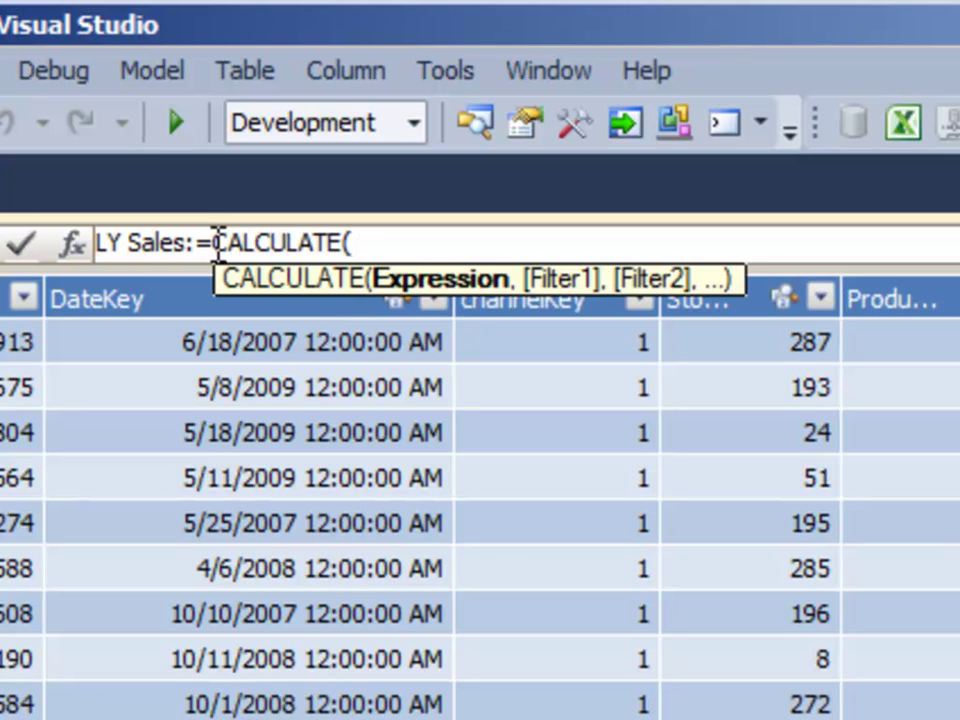
type("[Sales]")
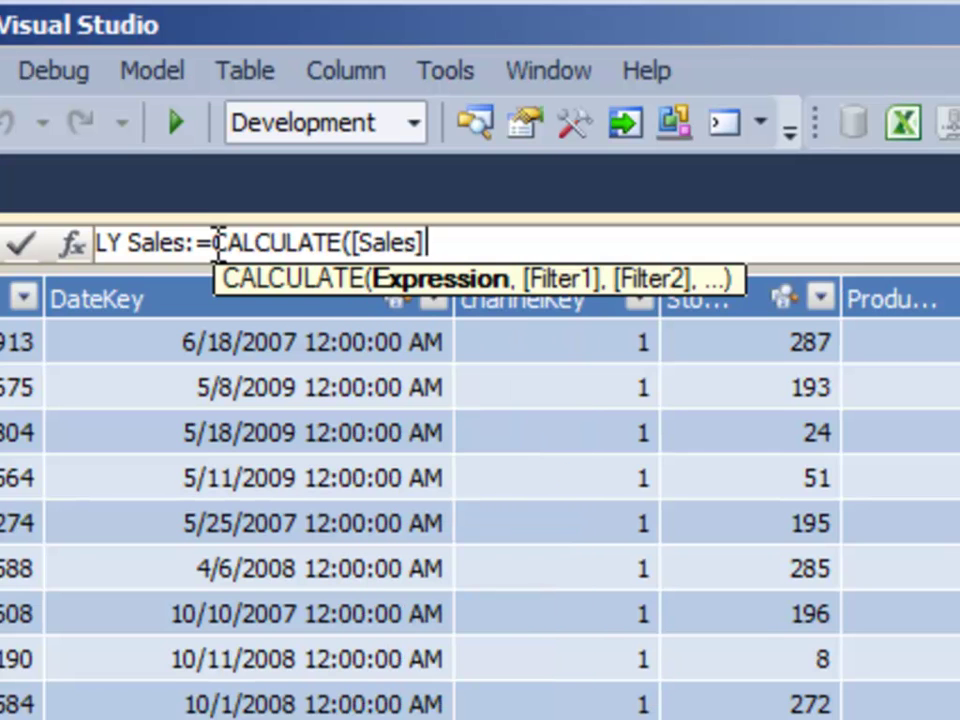
type(", ")
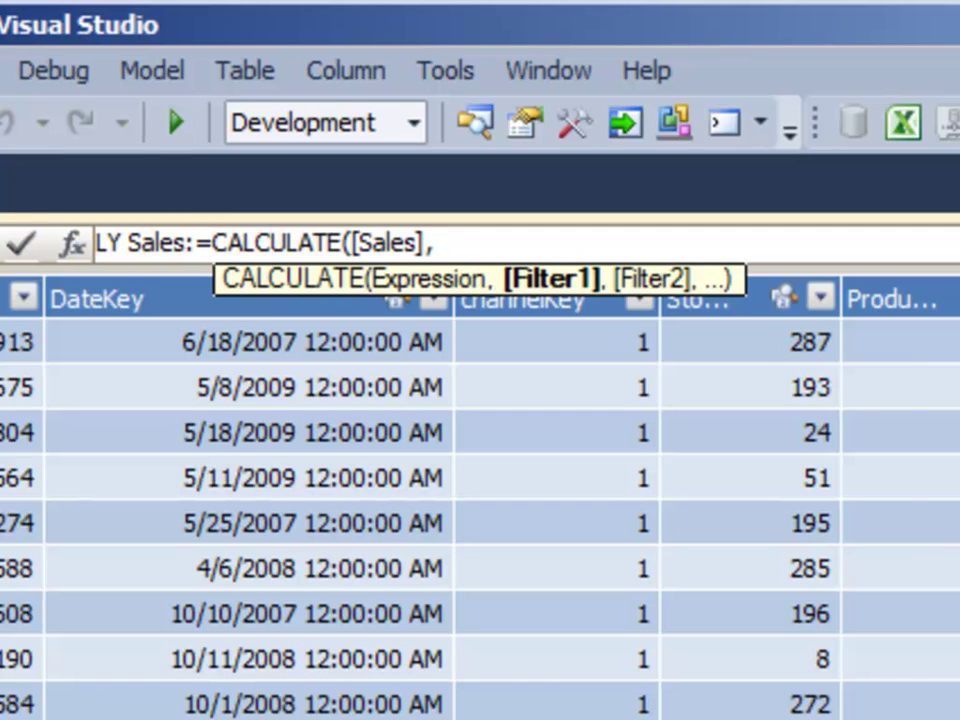
- Add a DATEADD function as the CALCULATE filter, using 'Date'[Datekey] as its dates argument
type("DATEAD")
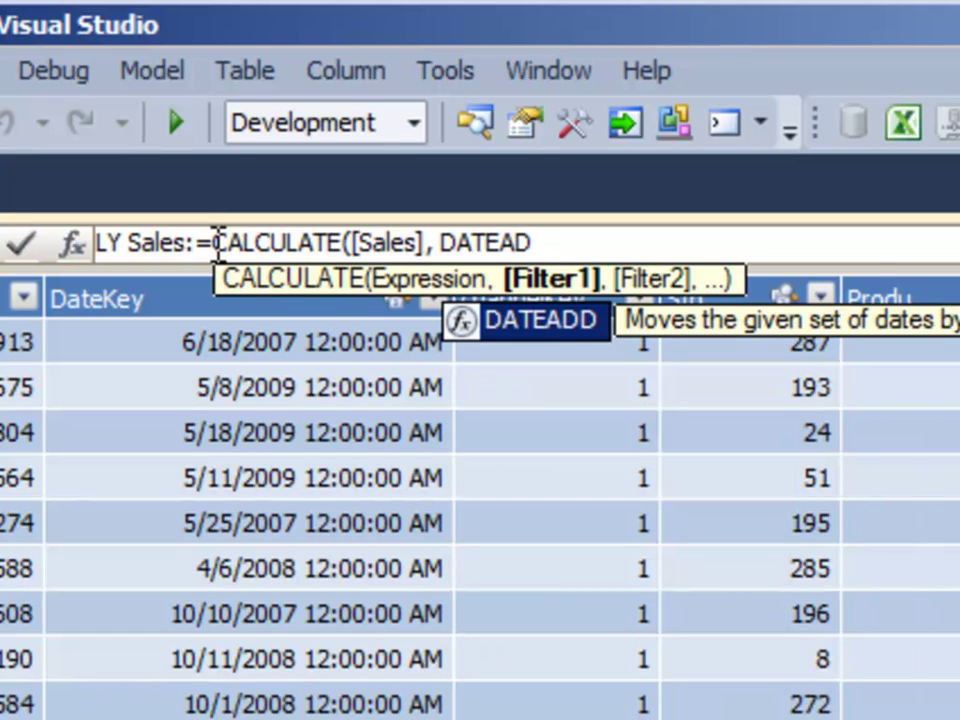
type("D(")
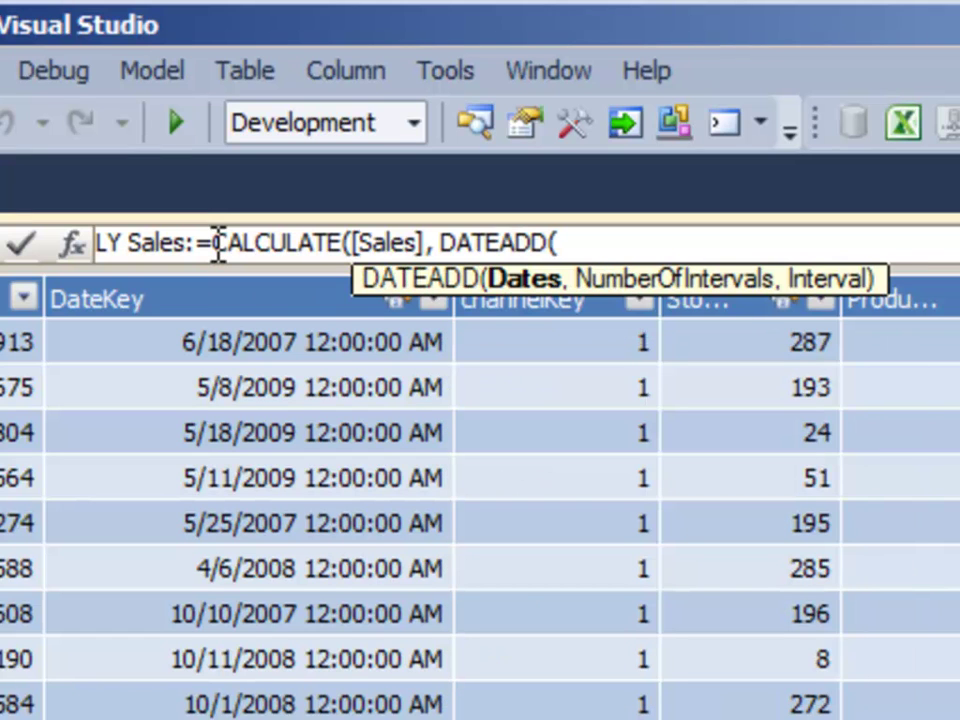
type("'")
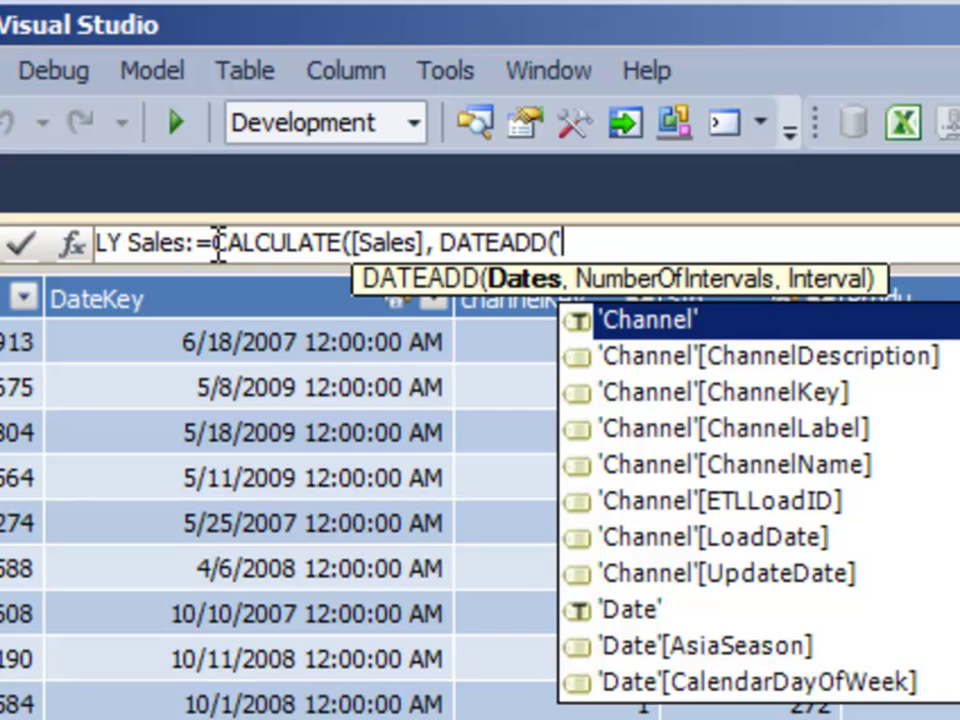
type("Date'")
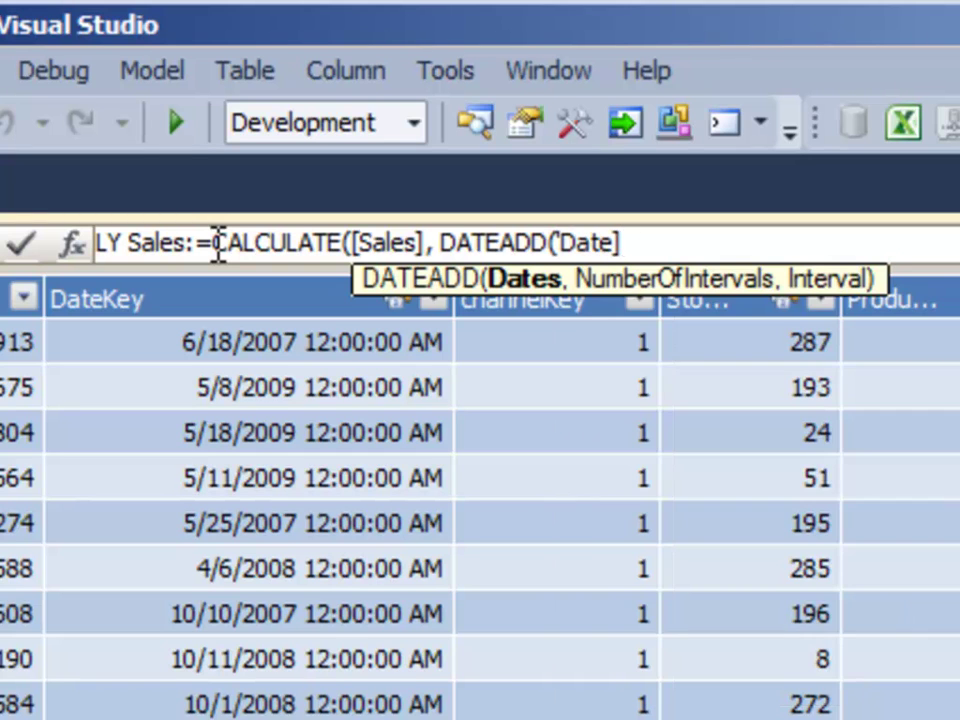
key("BackSpace")
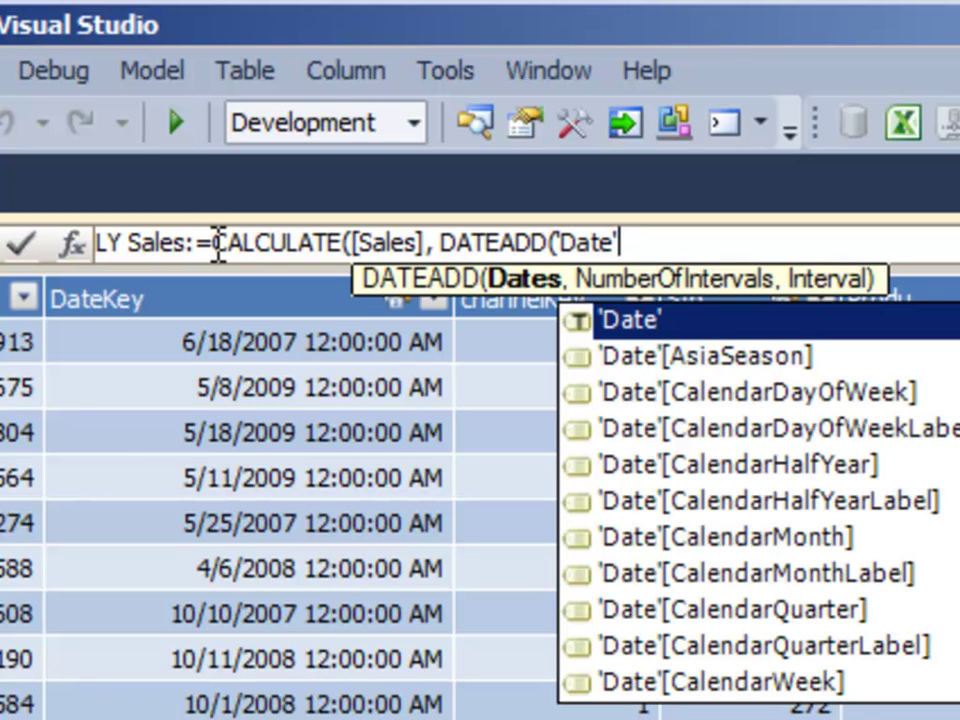
type("[")
type("Dat")
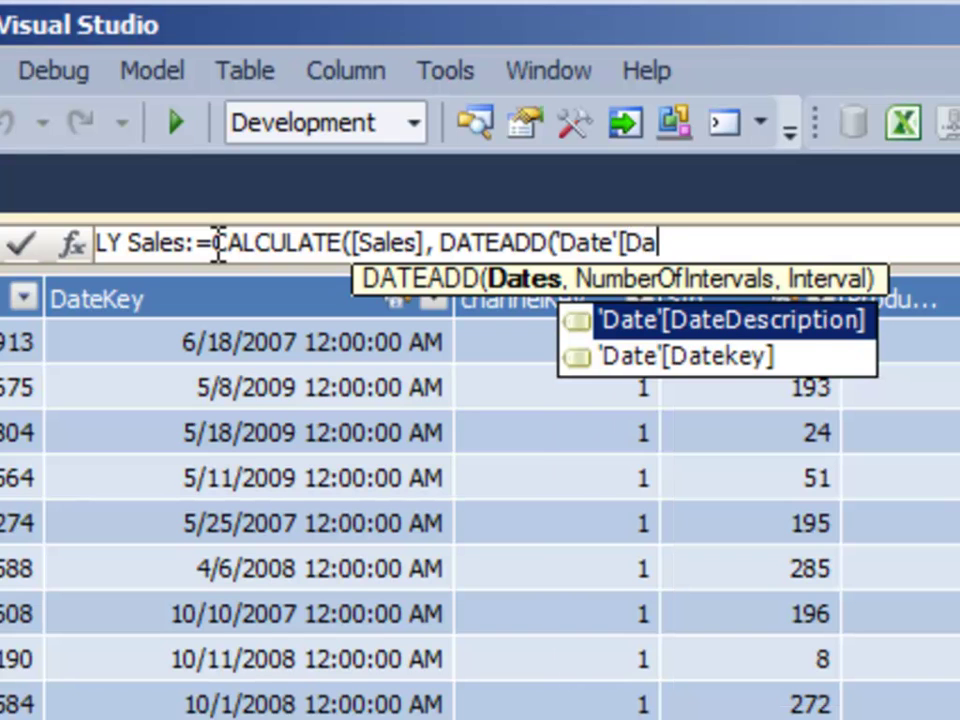
key("Down")
key("Tab")
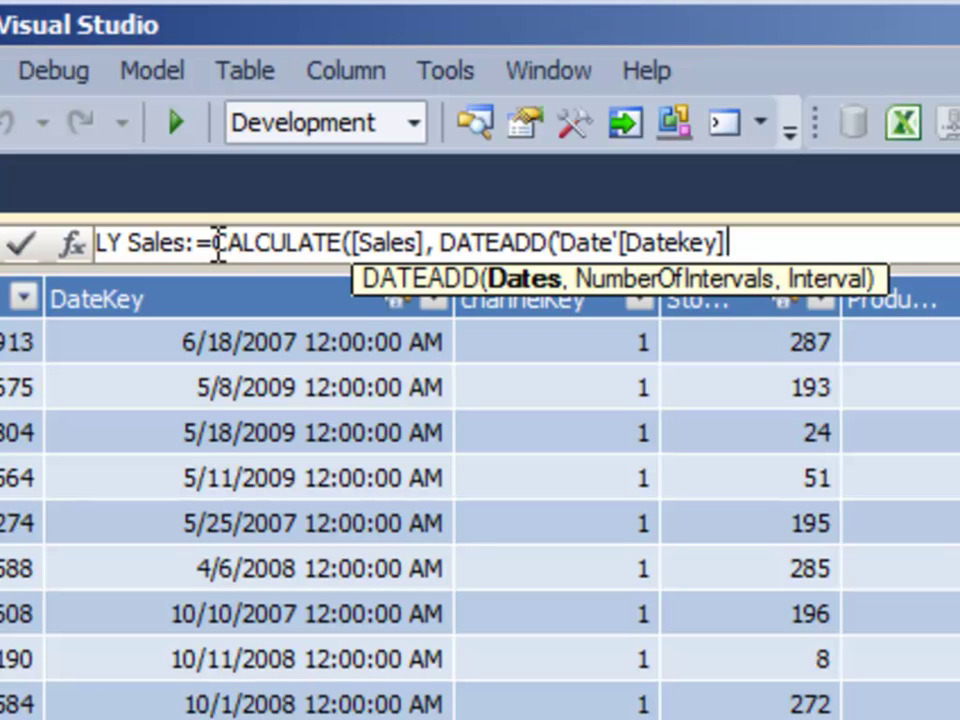
- Complete the DATEADD arguments with -1 and YEAR, close both functions and commit the LY Sales measure
type(",-1,YEAR(")
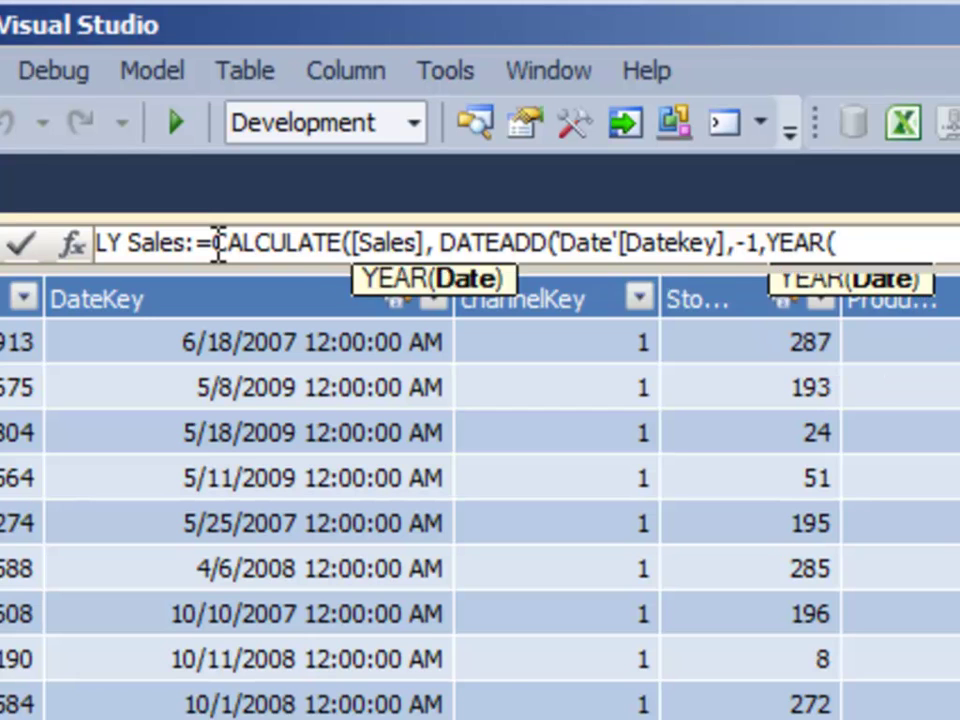
key("BackSpace")
type(")")
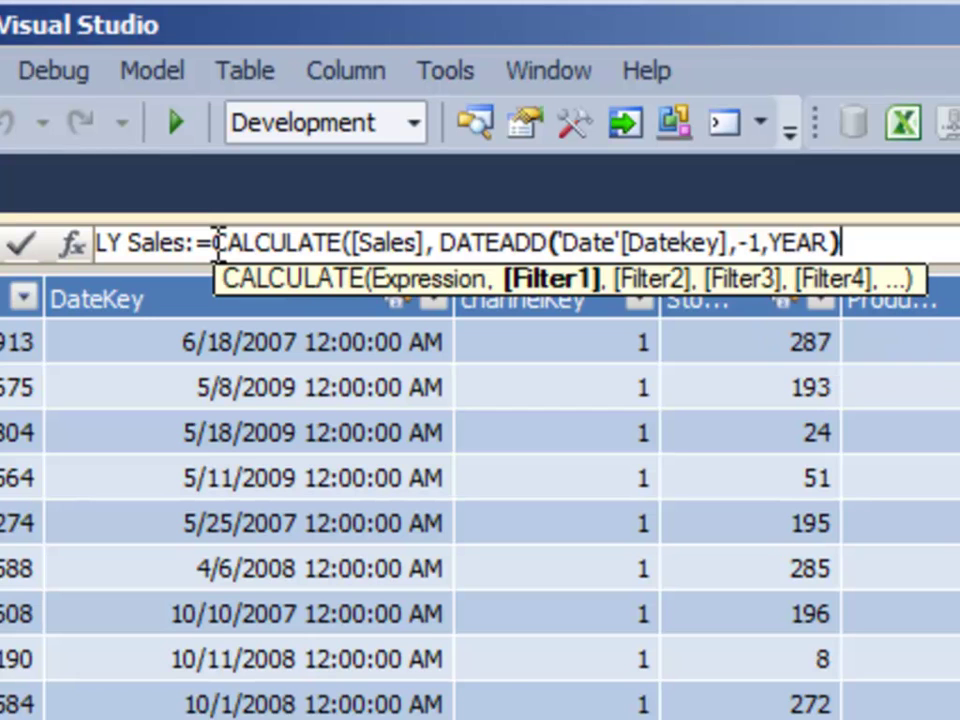
type(")")
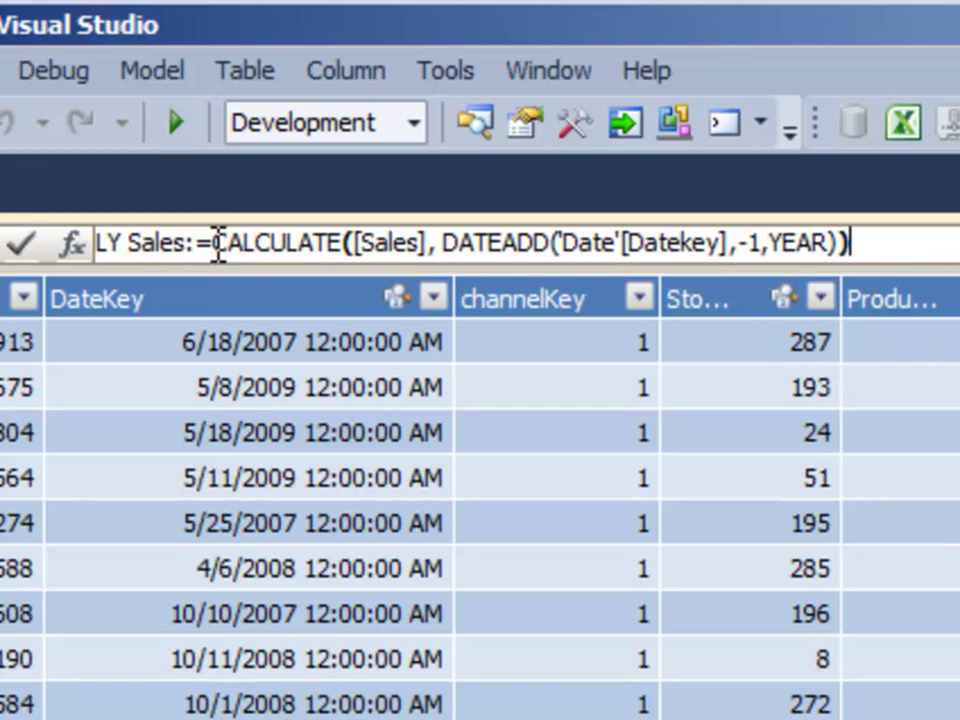
key("Return")
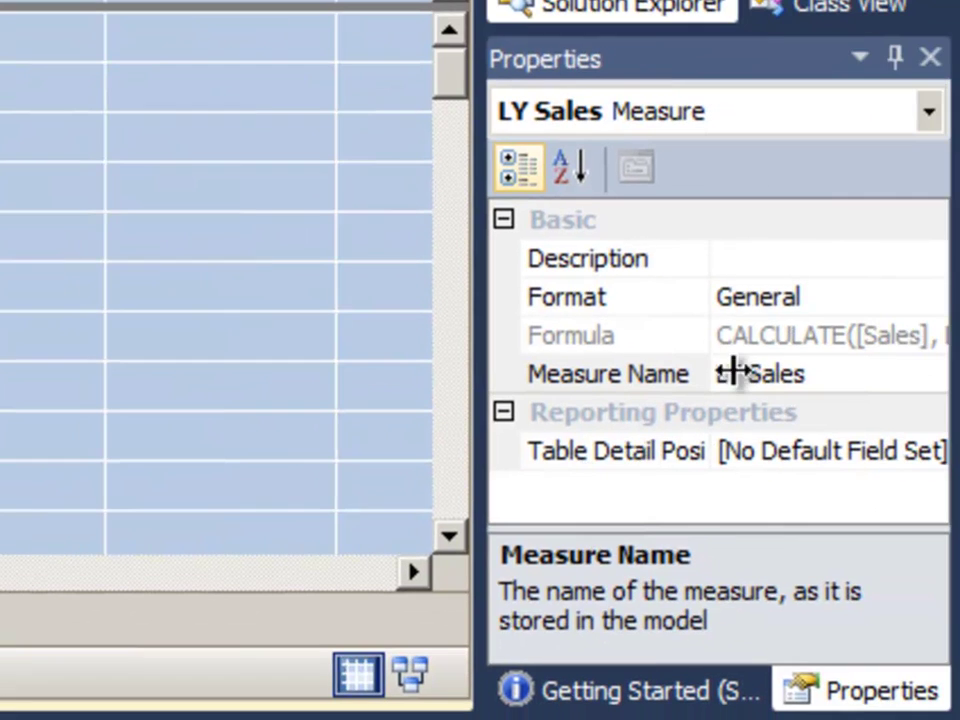
- Format the LY Sales measure as Currency with 0 decimal places
left_click(932, 299)
left_click(929, 298)
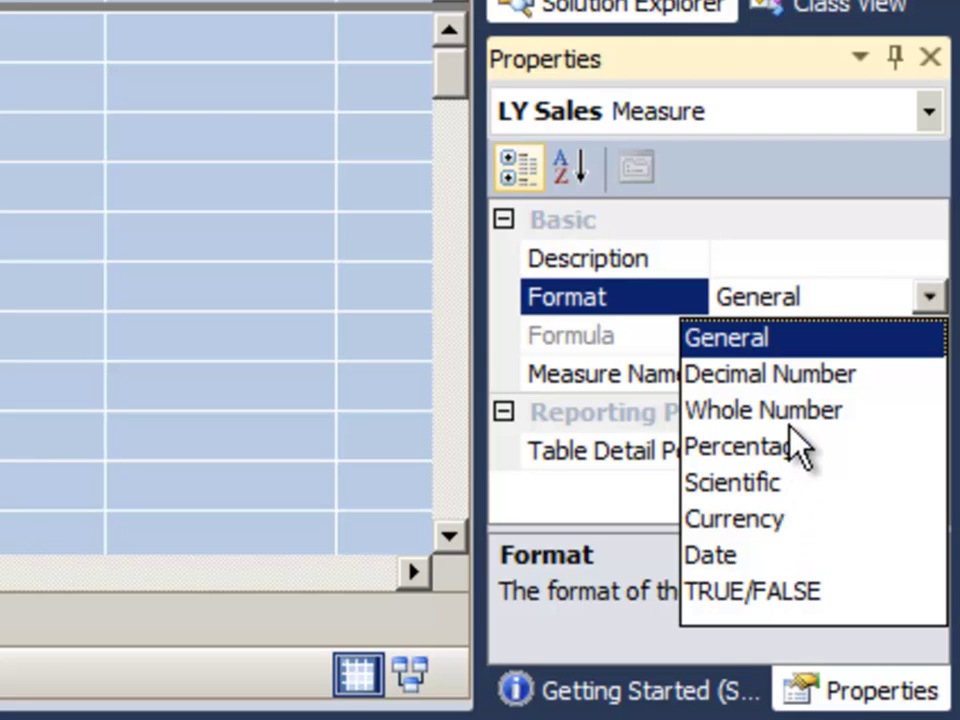
left_click(752, 520)
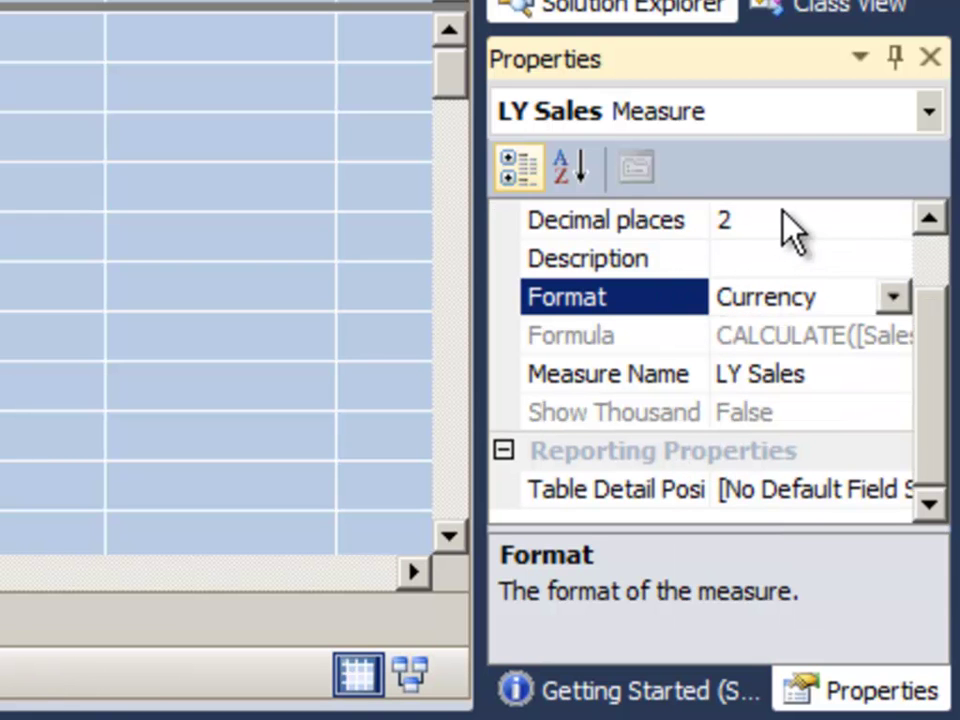
left_click(782, 218)
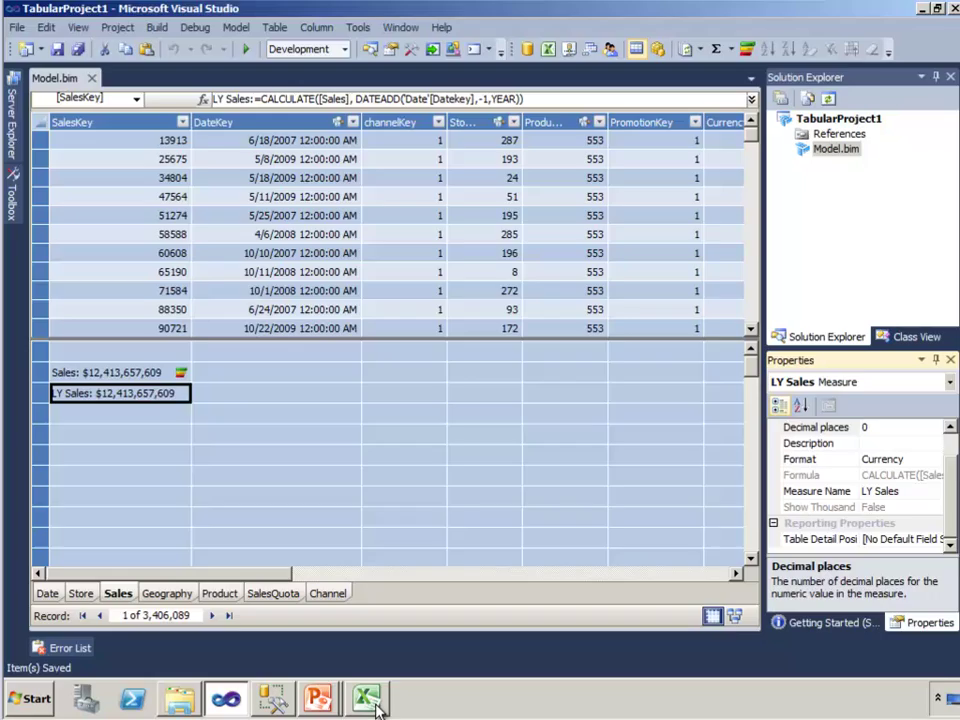
- Switch to Excel, refresh the workbook's data and add the LY Sales measure to the PivotTable
left_click(364, 697)
left_click(122, 261)
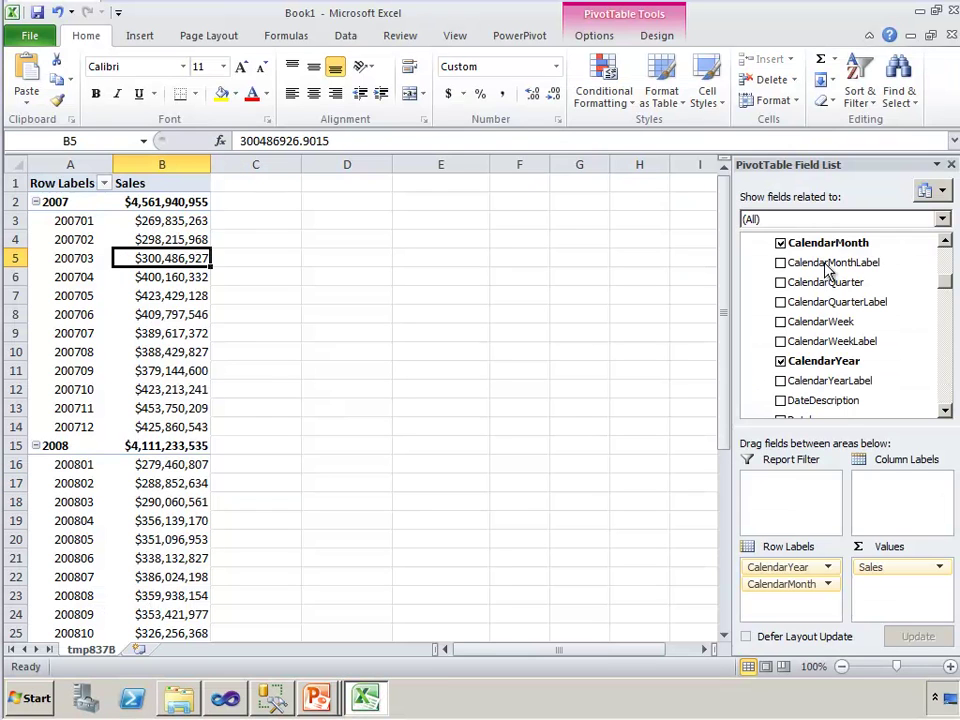
left_click_drag(948, 288, 945, 246)
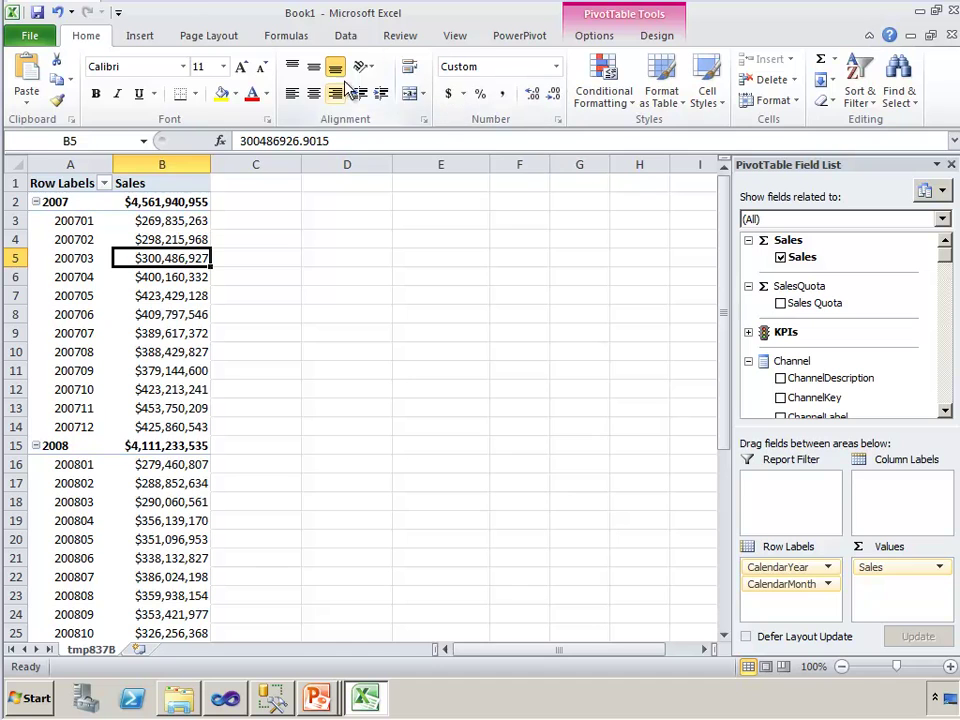
left_click(340, 37)
left_click(252, 80)
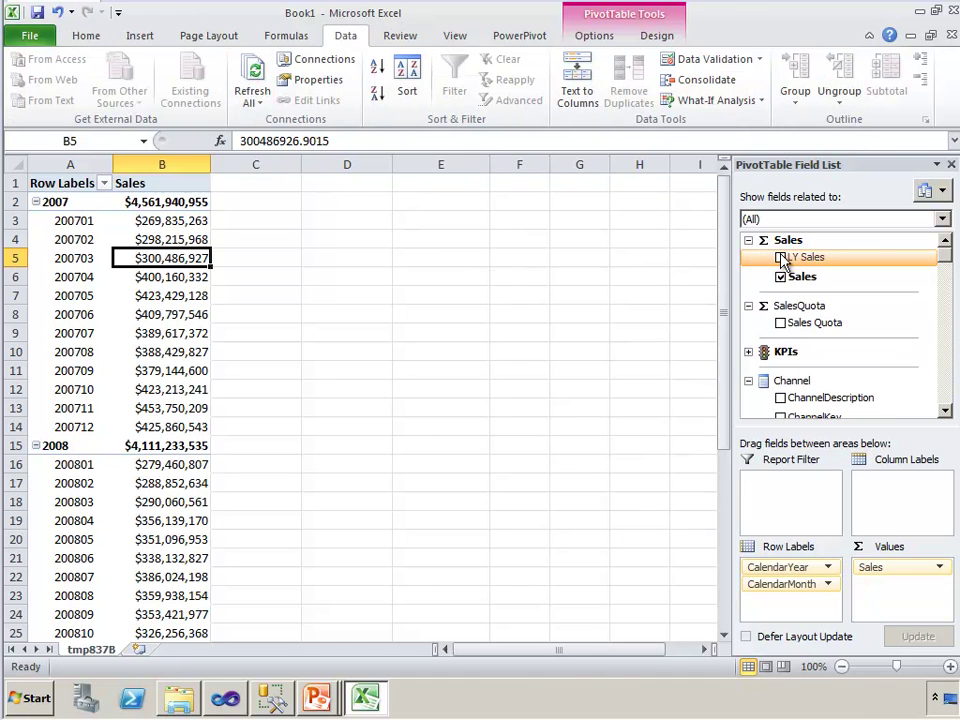
left_click(780, 257)
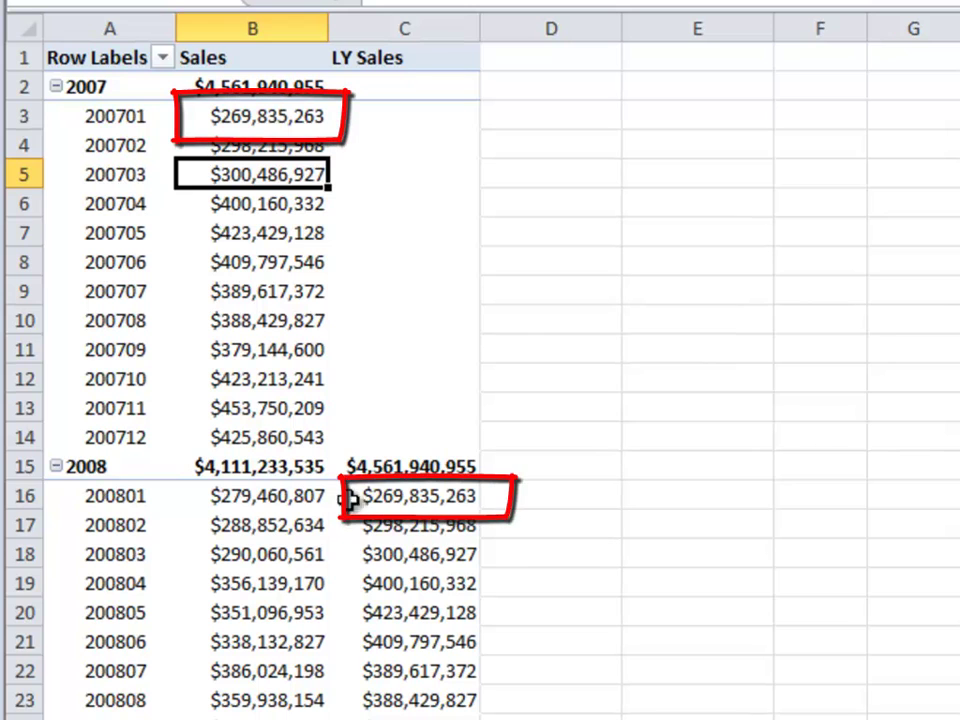
- Compare the LY Sales values for 200801 and 200802 with the Sales values for 200701 and 200702
left_click(388, 500)
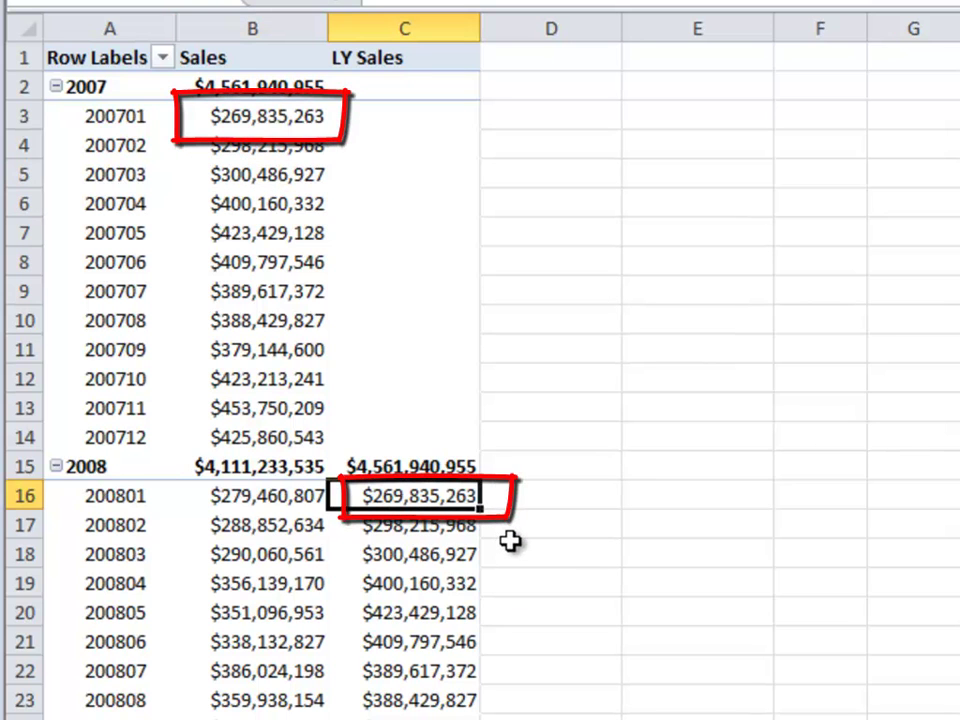
left_click(258, 490)
left_click(390, 500)
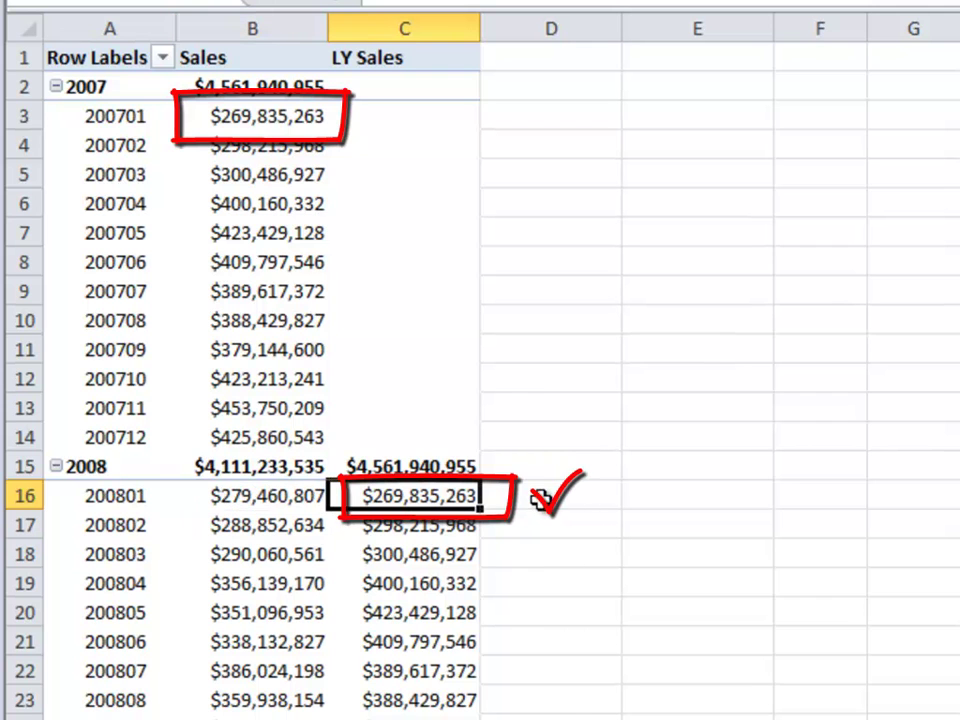
left_click(236, 118)
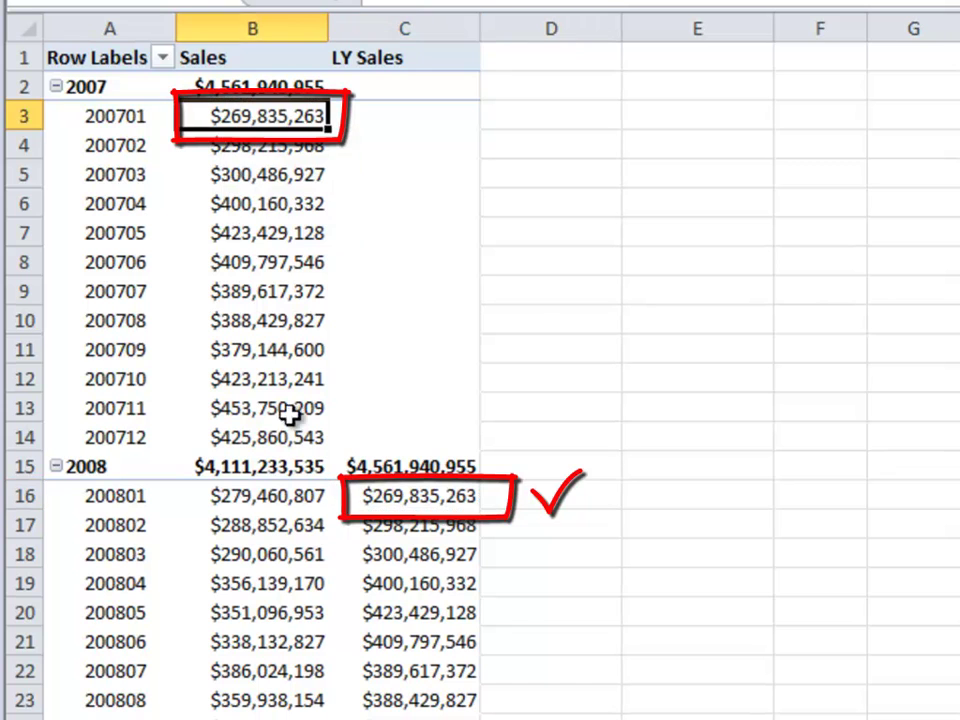
left_click(407, 527)
left_click(257, 147)
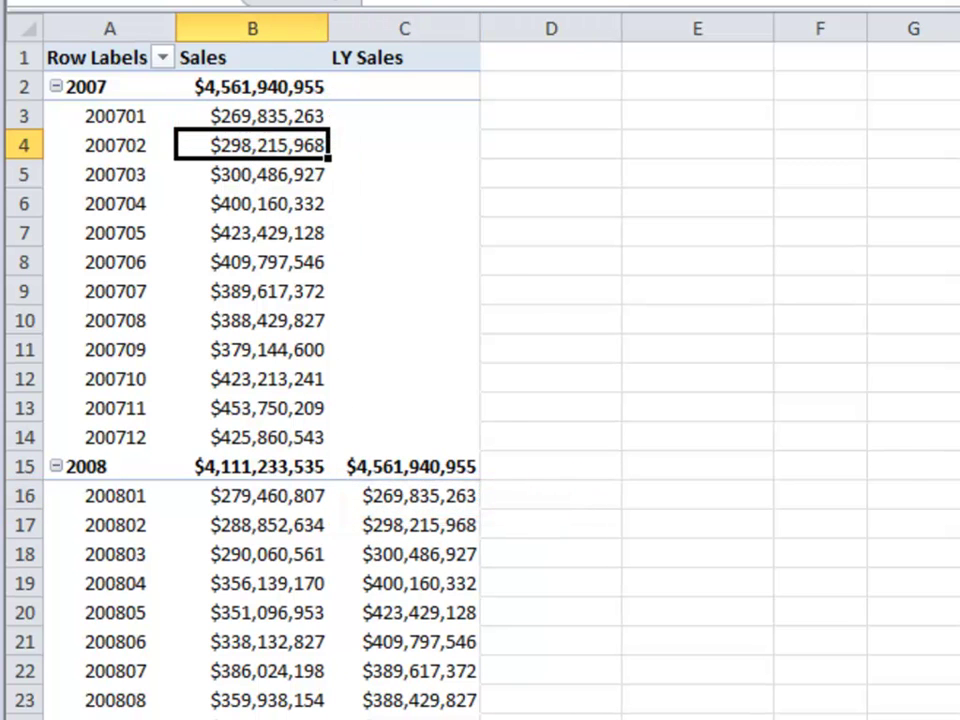
left_click_drag(959, 84, 959, 618)
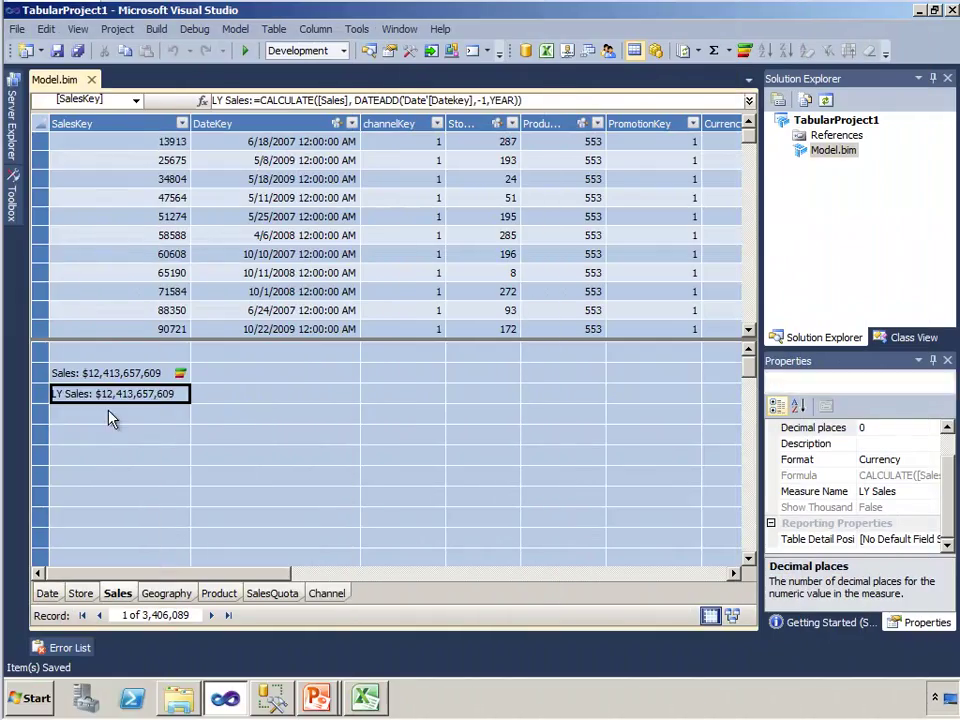
- Start a measure named YTD Sales in the cell below LY Sales using the TOTALYTD function
left_click(109, 414)
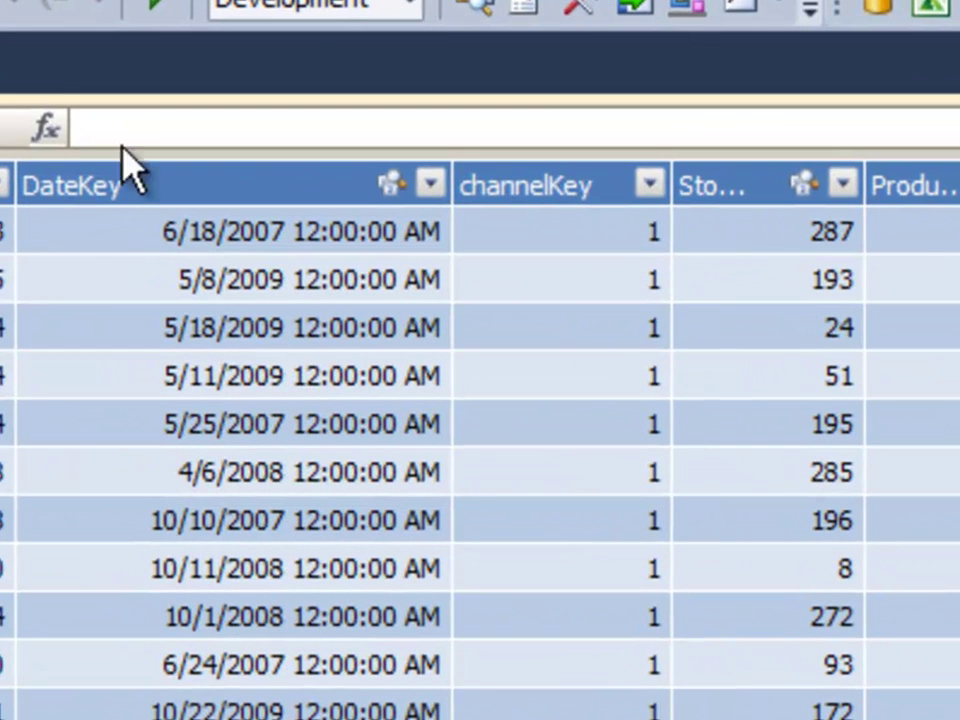
left_click(242, 101)
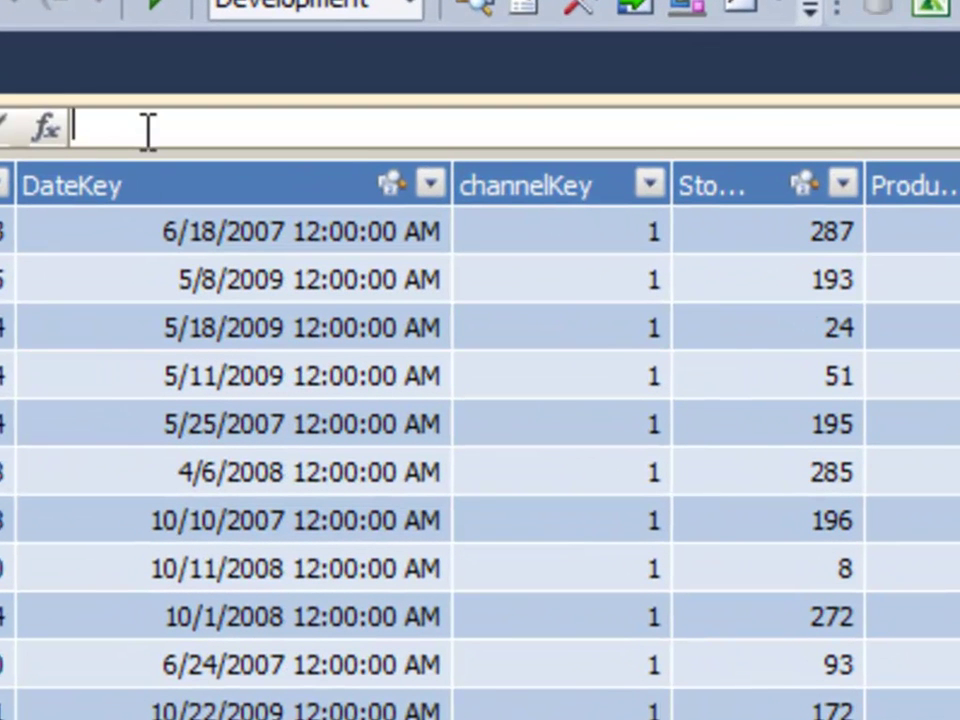
type("YTD Sales:")
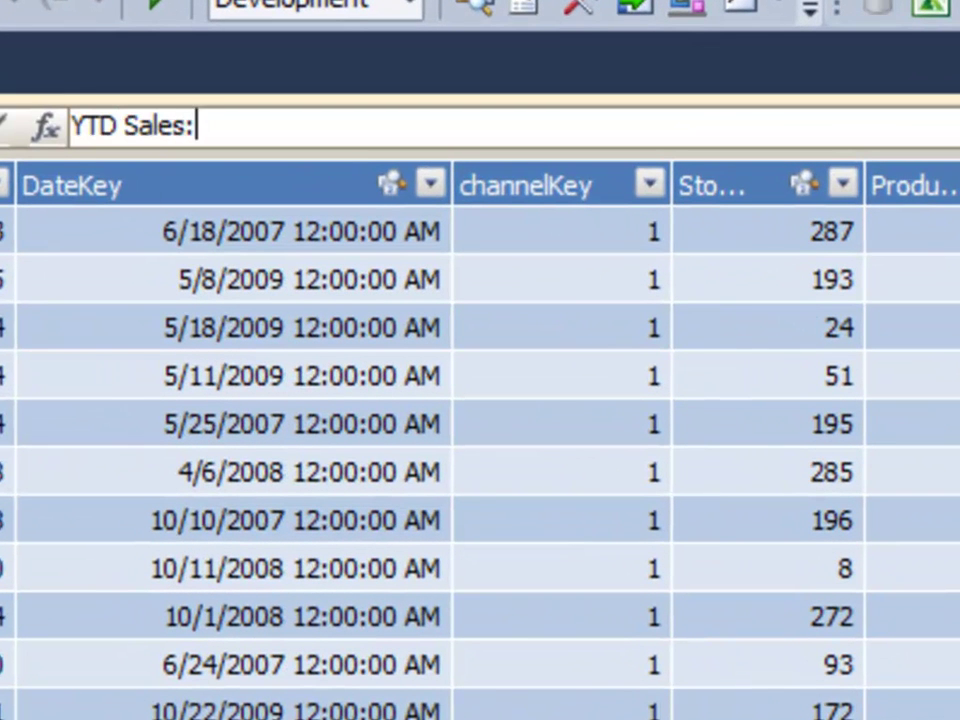
type("=TOA")
key("BackSpace")
key("Down")
key("Down")
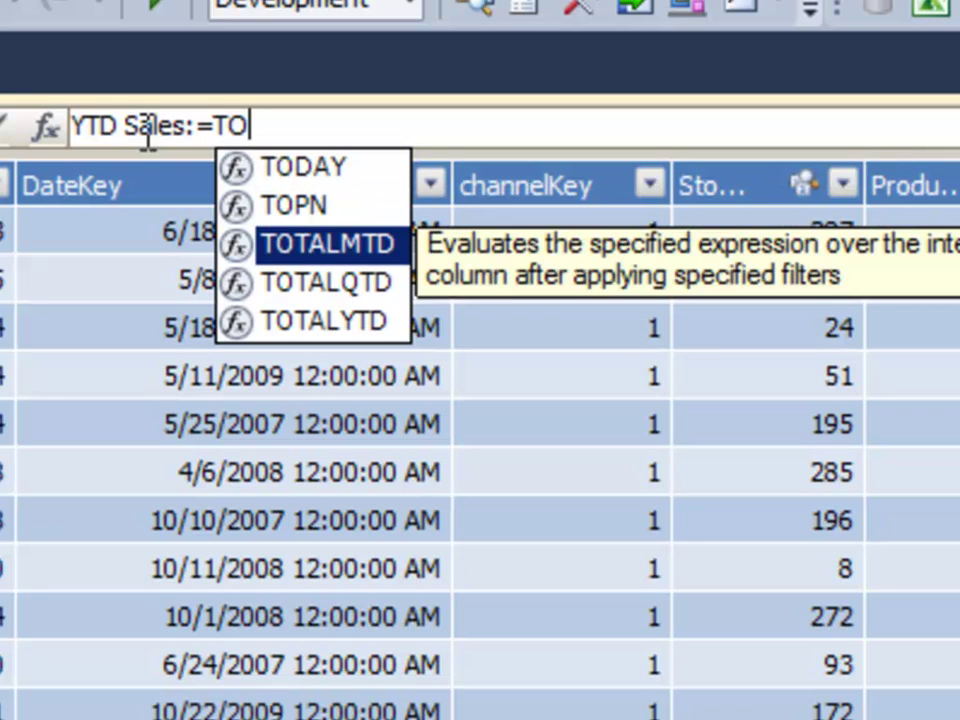
key("Down")
key("Down")
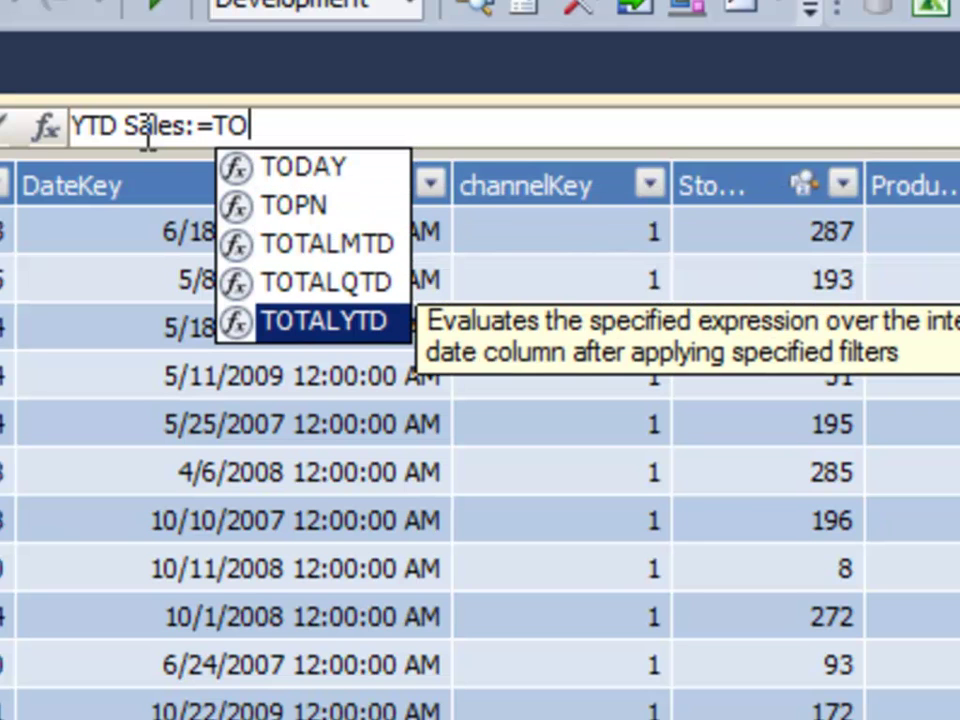
key("Tab")
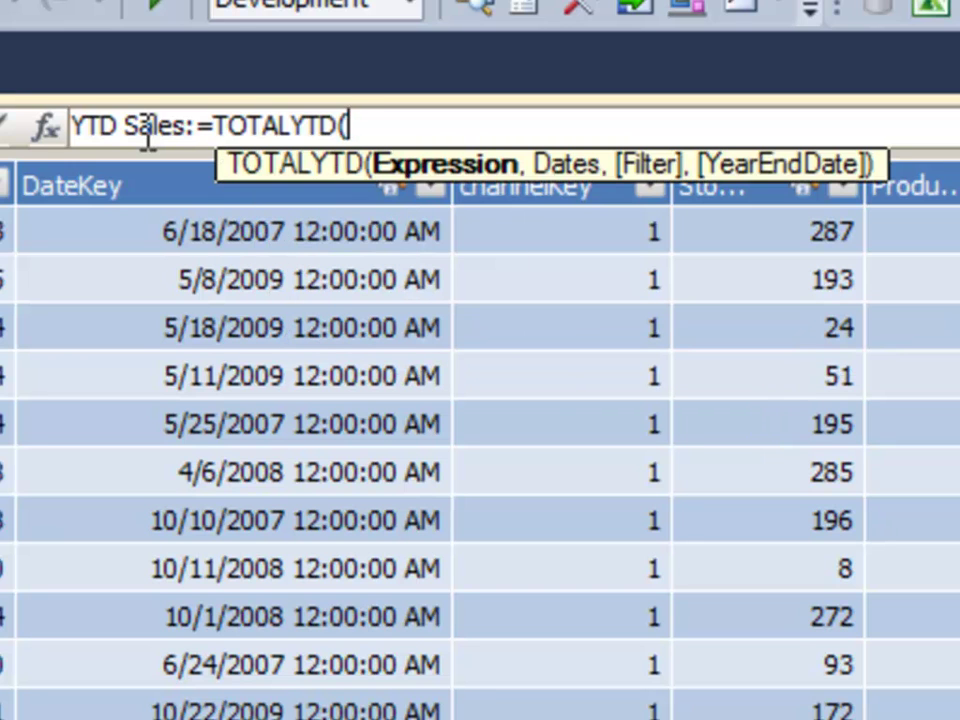
- Enter the [Sales] measure as the Expression argument of TOTALYTD
type("[S")
key("Tab")
type(", ")
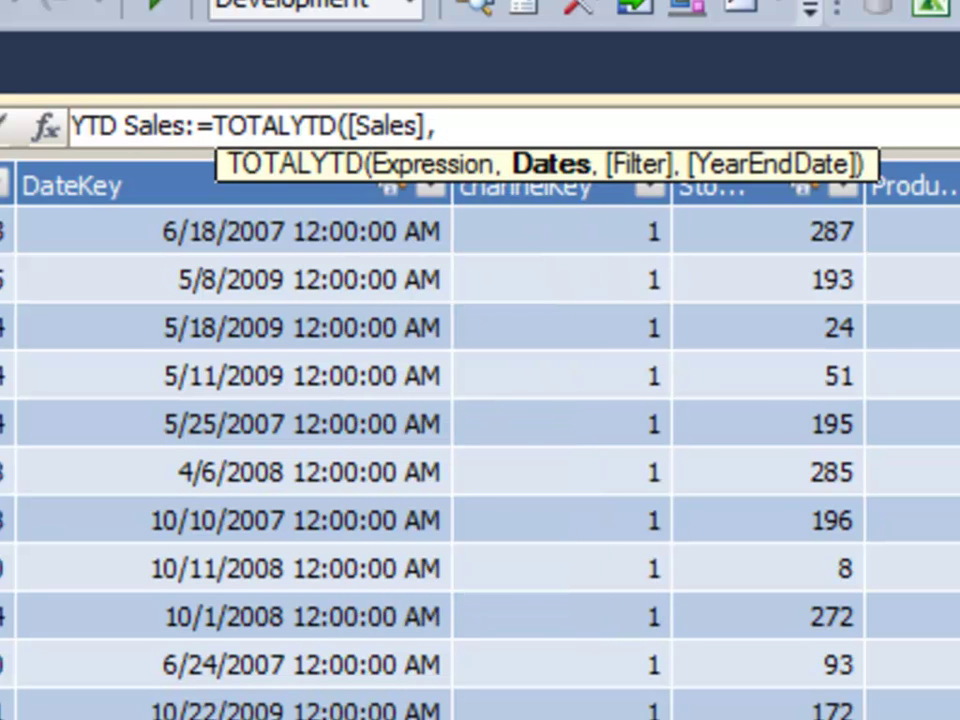
type("[Da")
key("Tab")
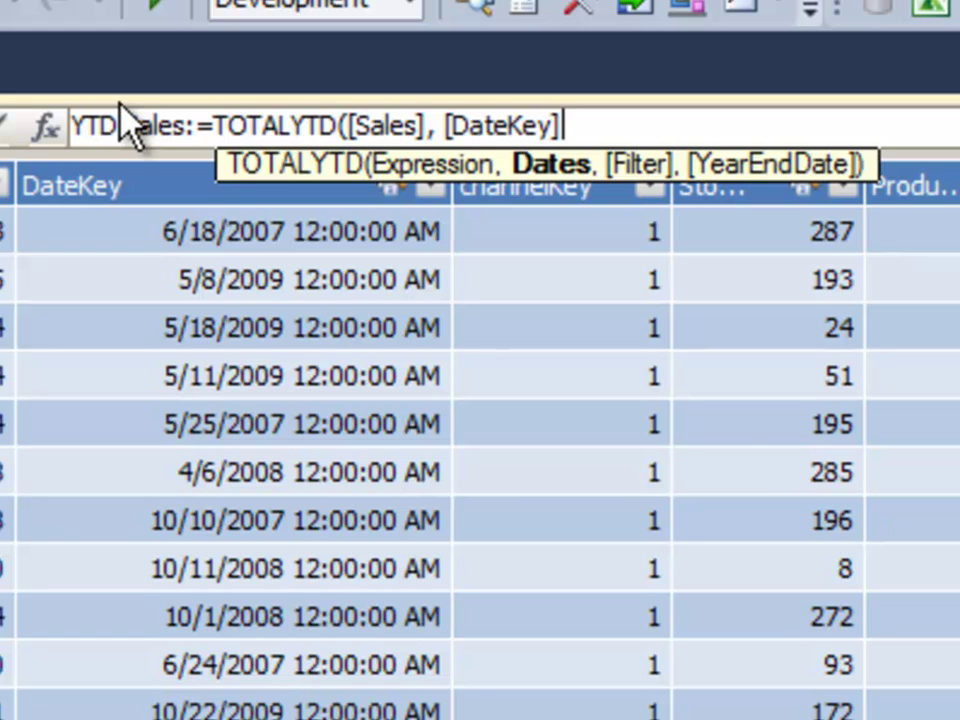
key("BackSpace")
key("BackSpace")
key("BackSpace")
key("BackSpace")
key("BackSpace")
key("BackSpace")
key("BackSpace")
key("BackSpace")
key("BackSpace")
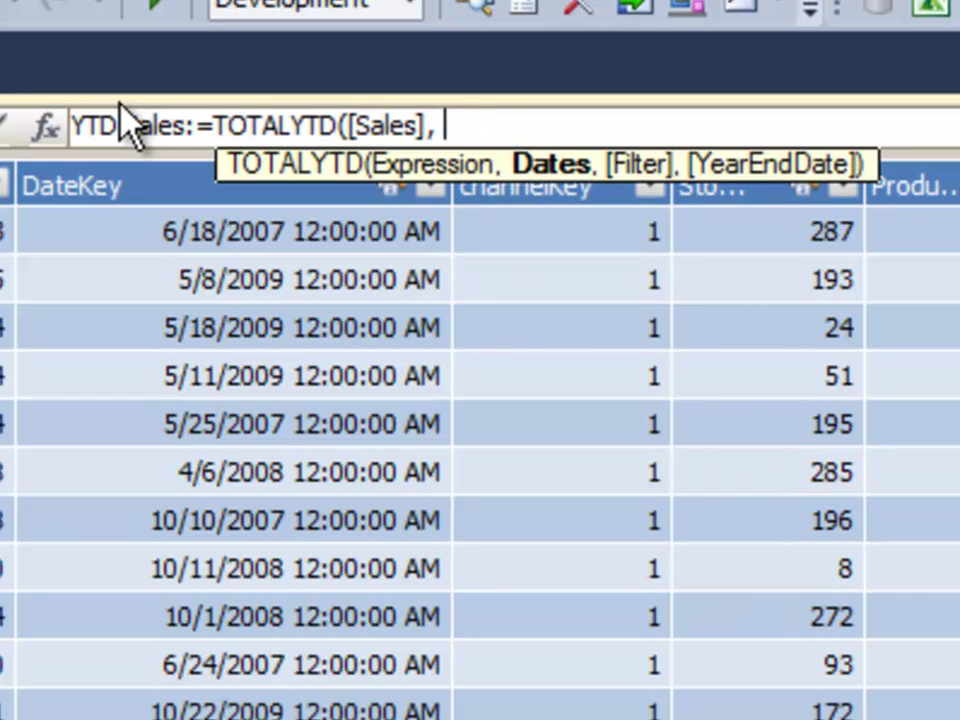
- Supply 'Date'[Datekey] as the Dates argument, close TOTALYTD and commit the YTD Sales measure
type("'Da")
key("Tab")
type("[Dateky")
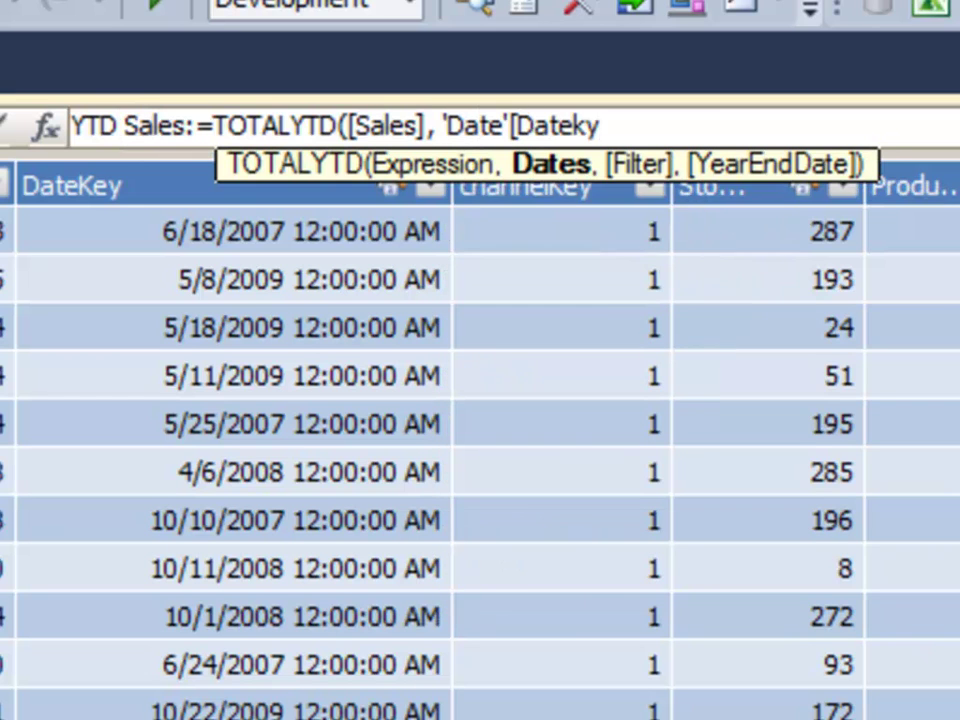
key("BackSpace")
type("e")
key("Tab")
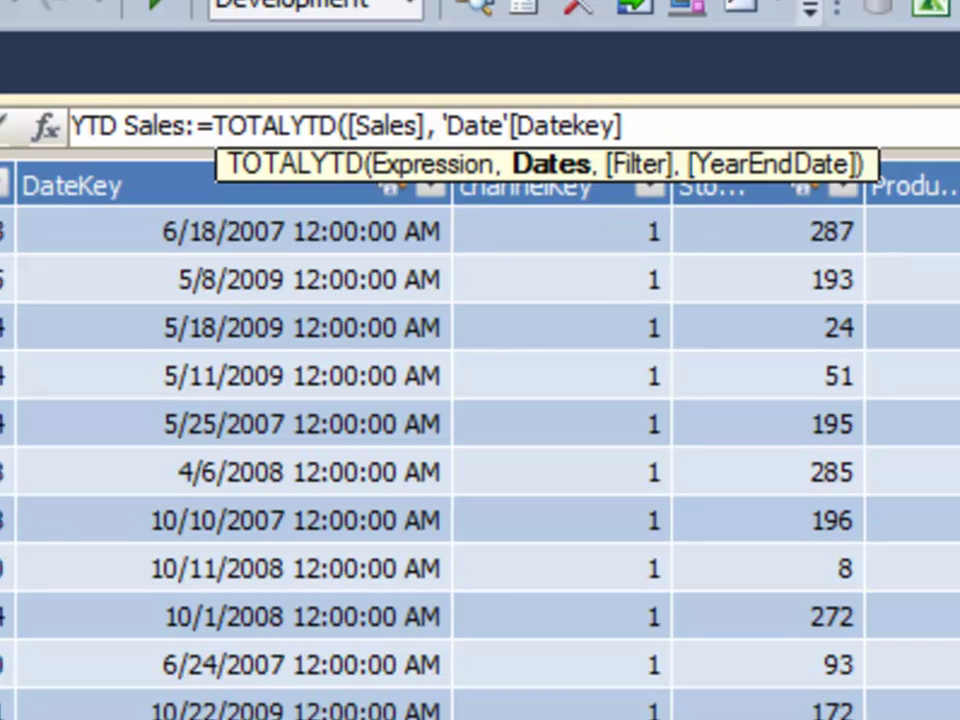
type(")")
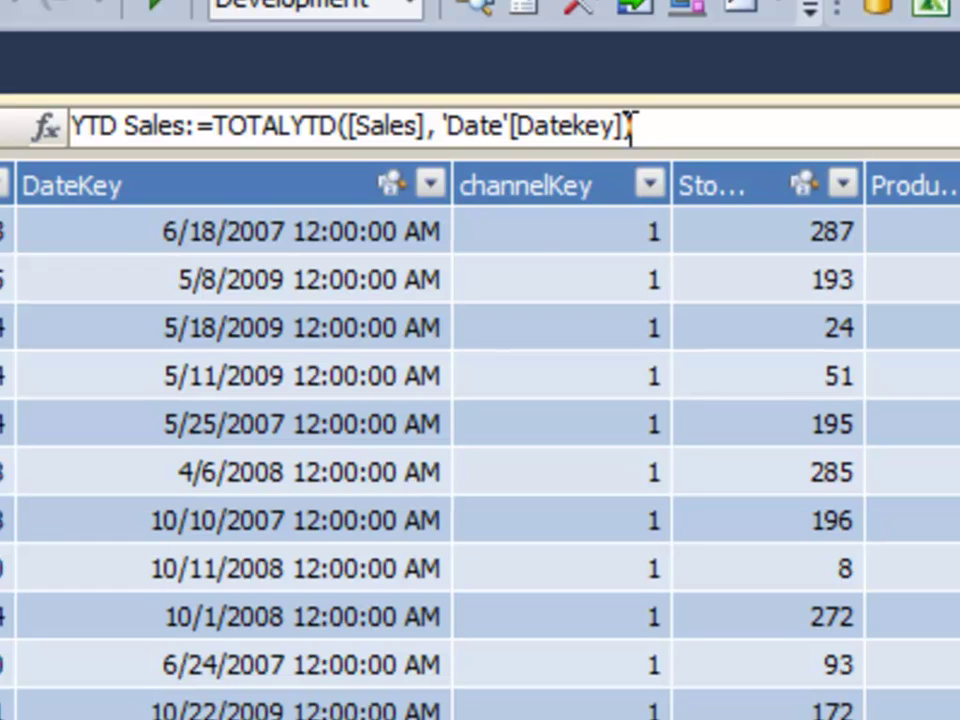
type(")")
key("Return")
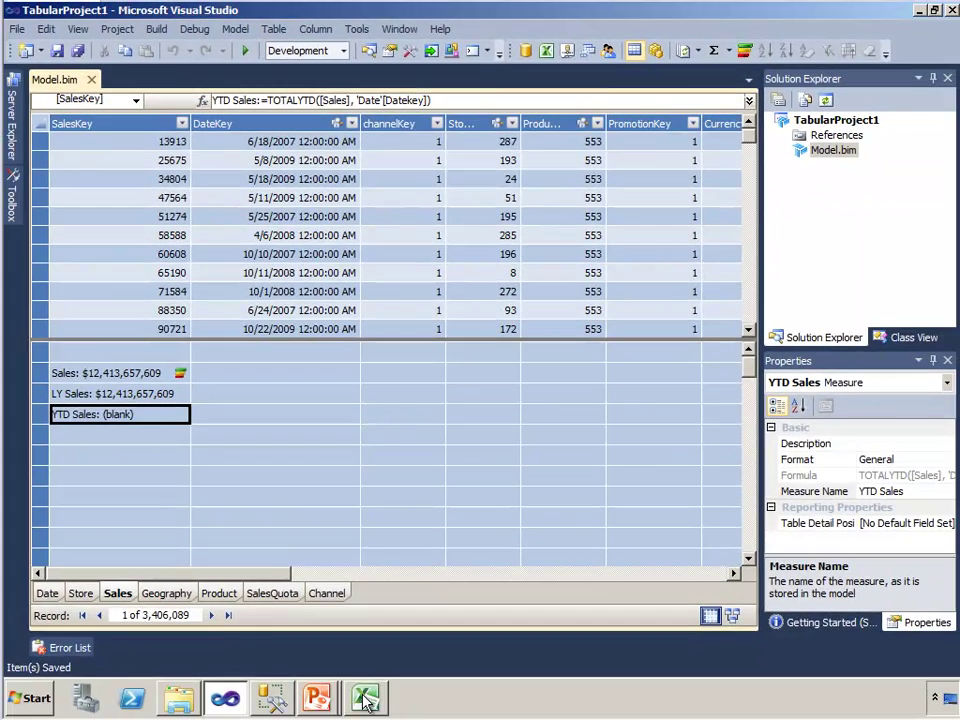
- Switch to Excel, refresh the workbook's data and add the YTD Sales measure to the PivotTable
left_click(365, 697)
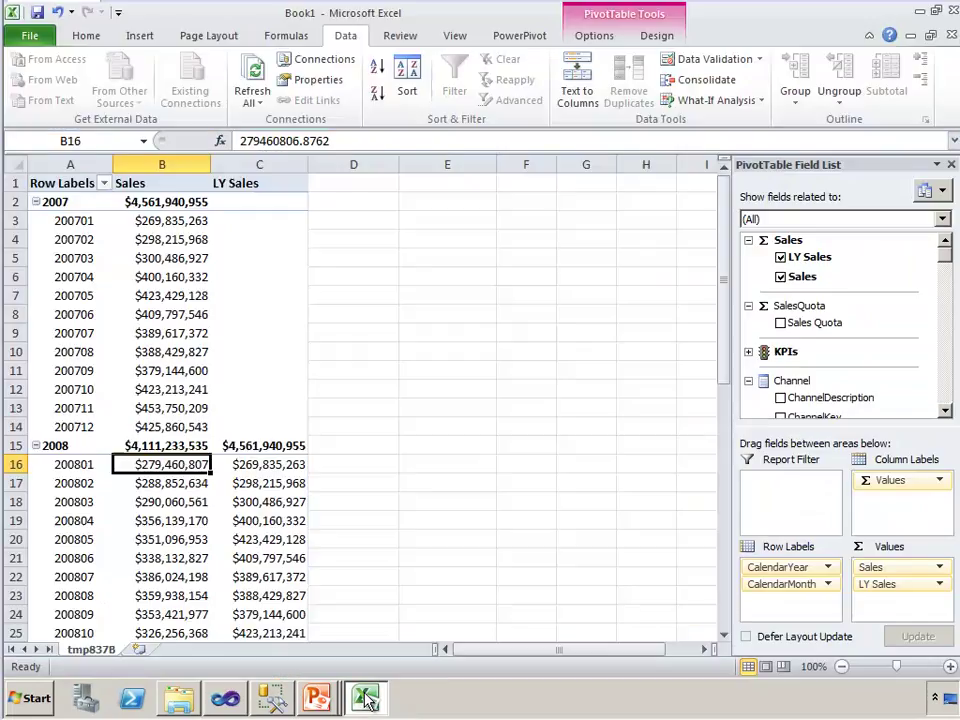
left_click(252, 80)
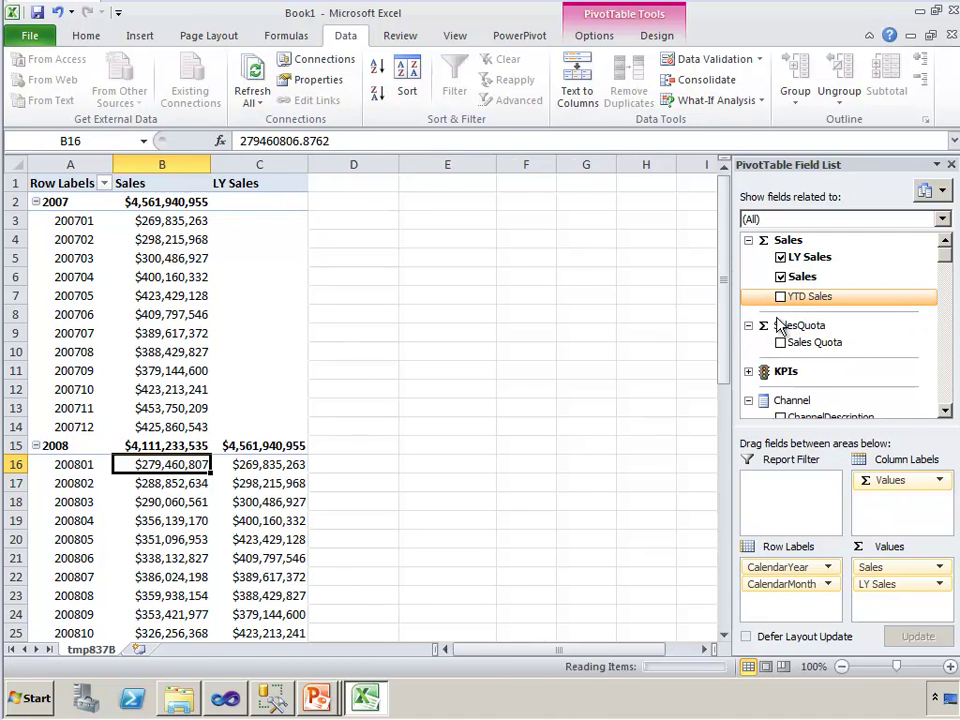
left_click(780, 296)
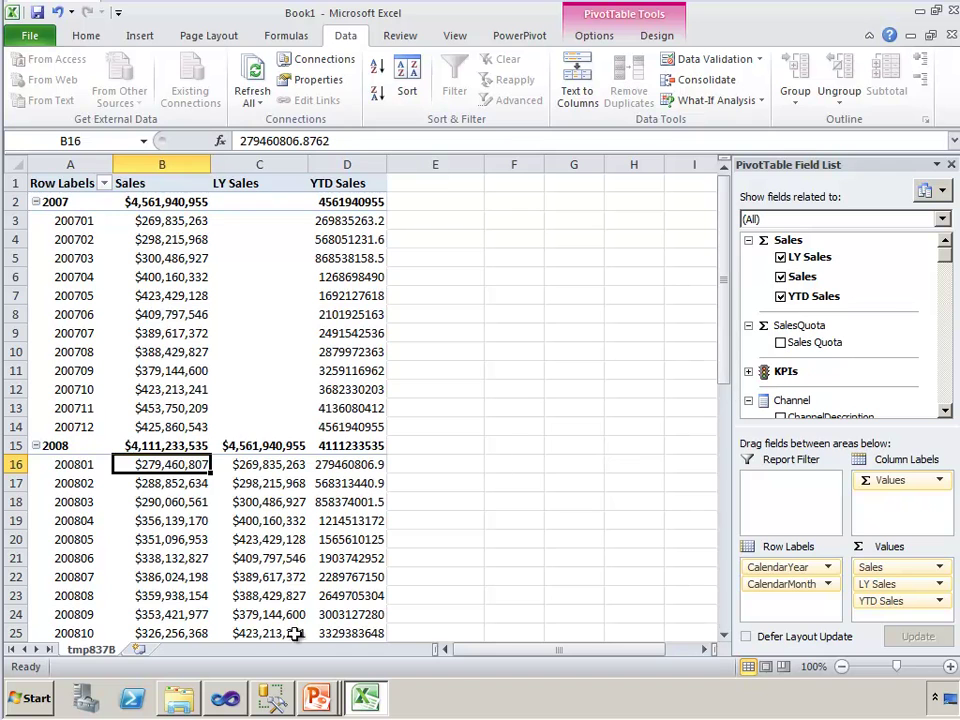
- Switch to Visual Studio, format the YTD Sales measure as Currency with 0 decimal places and save the model
left_click(224, 698)
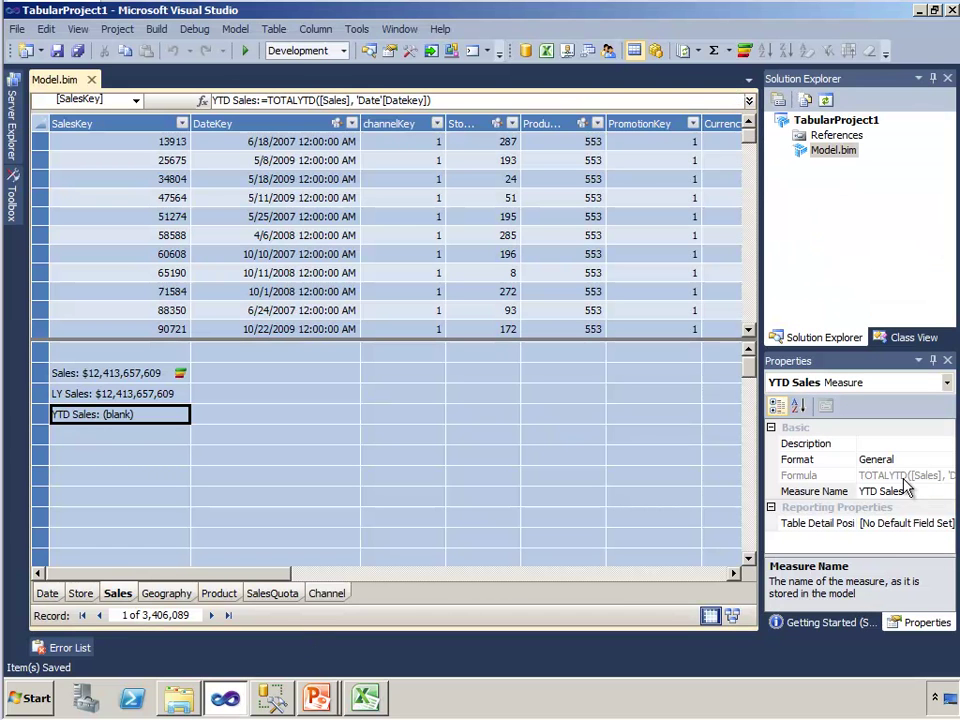
left_click(945, 459)
left_click(946, 459)
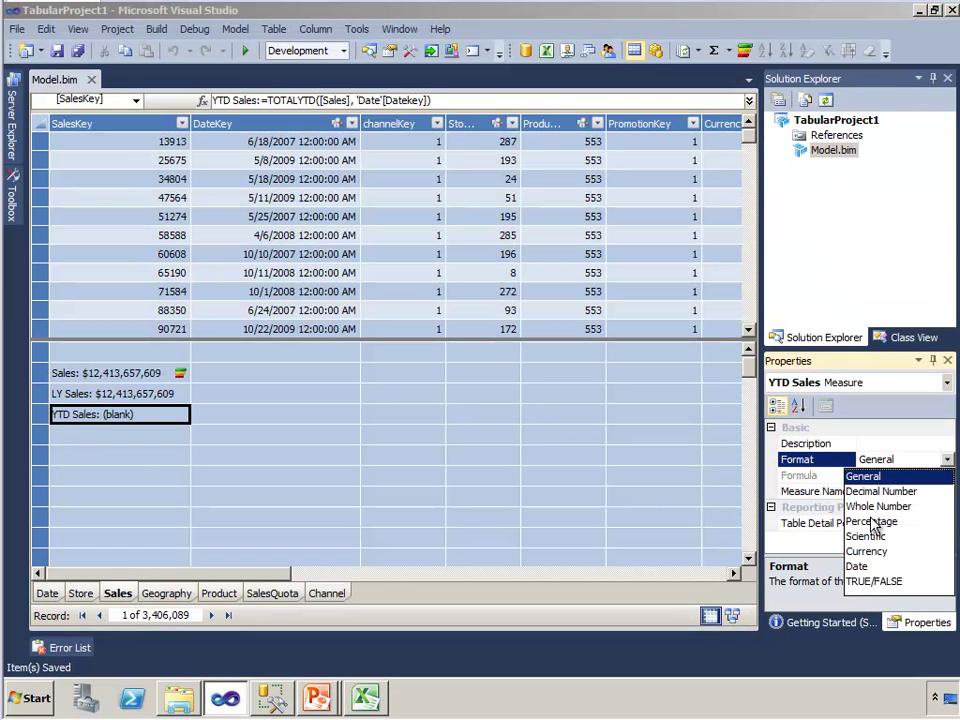
left_click(868, 551)
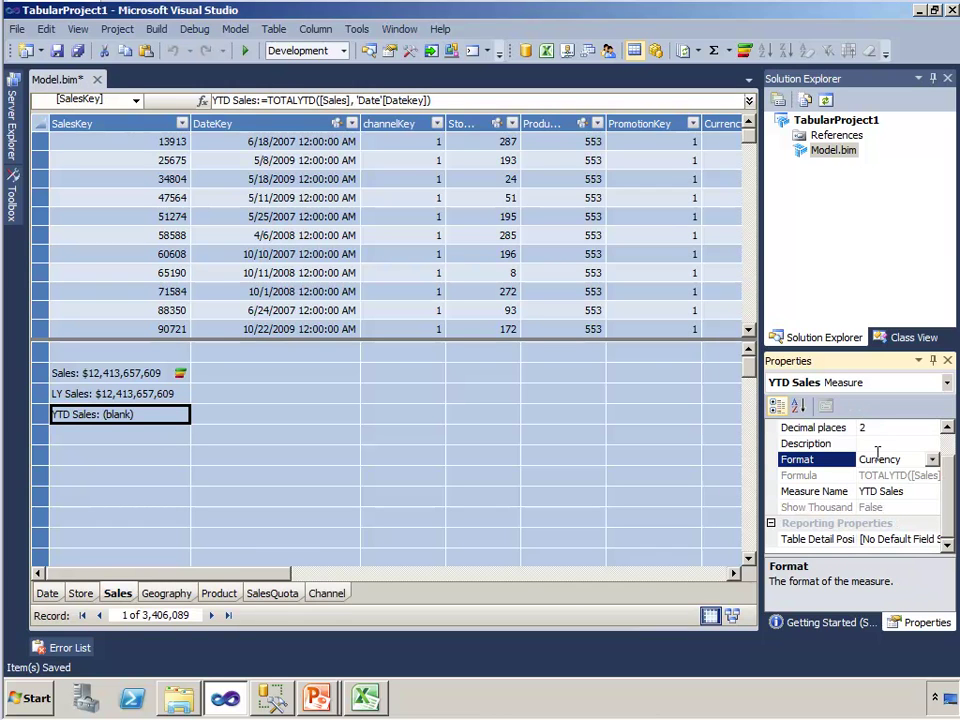
left_click(881, 427)
type("0")
key("Return")
left_click(77, 50)
- Switch to Excel, refresh the PivotTable and check the YTD Sales value for 200802 against the Sales values for 200801 and 200802
left_click(375, 703)
left_click(252, 80)
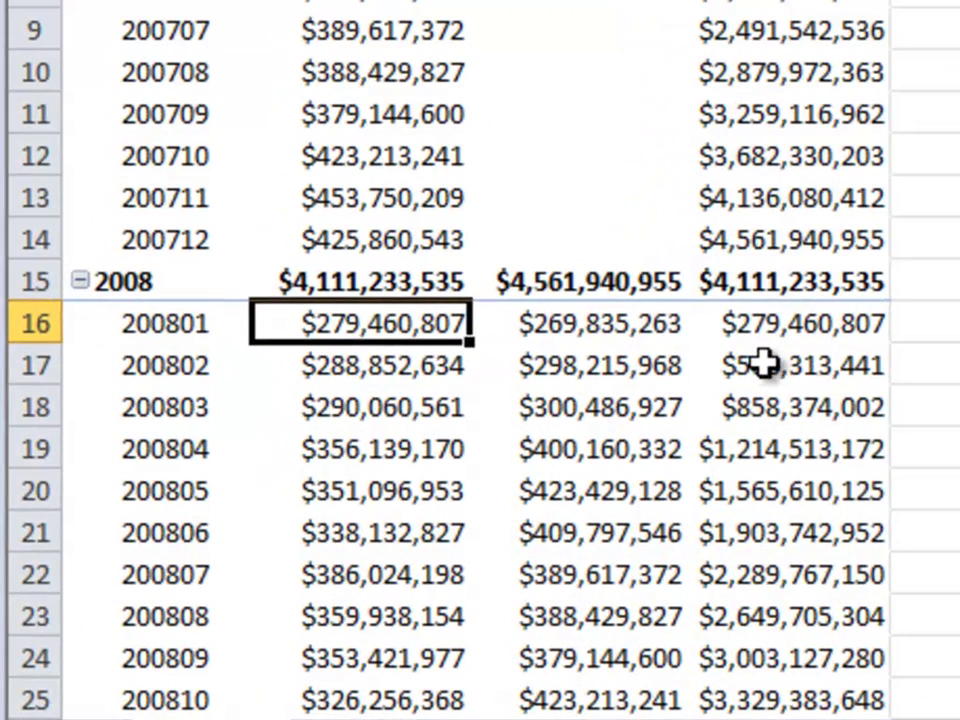
left_click(764, 365)
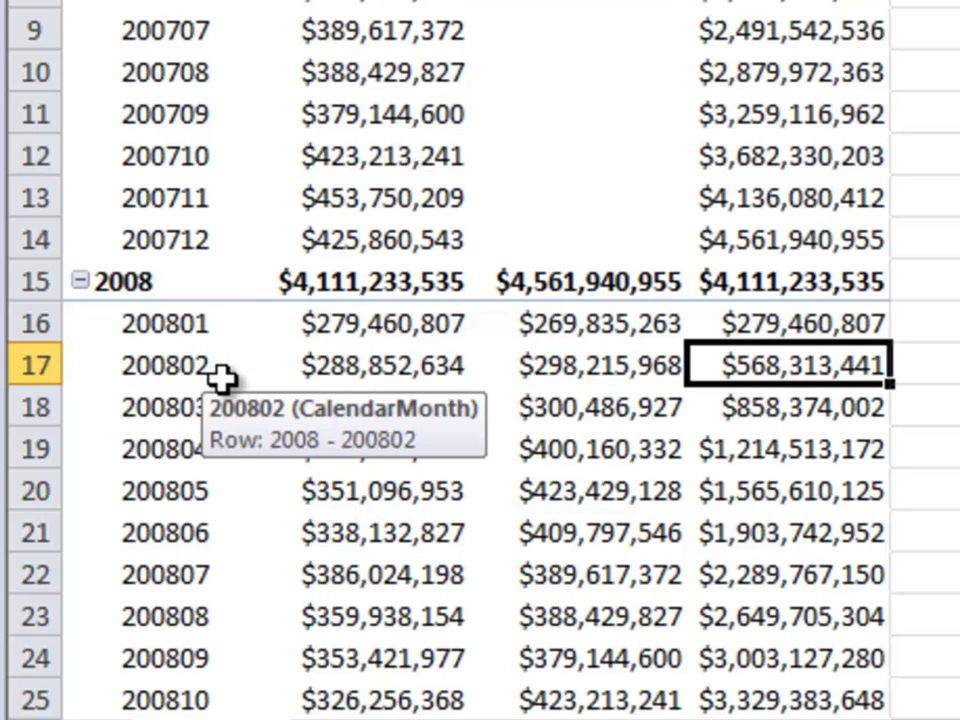
mouse_move(780, 362)
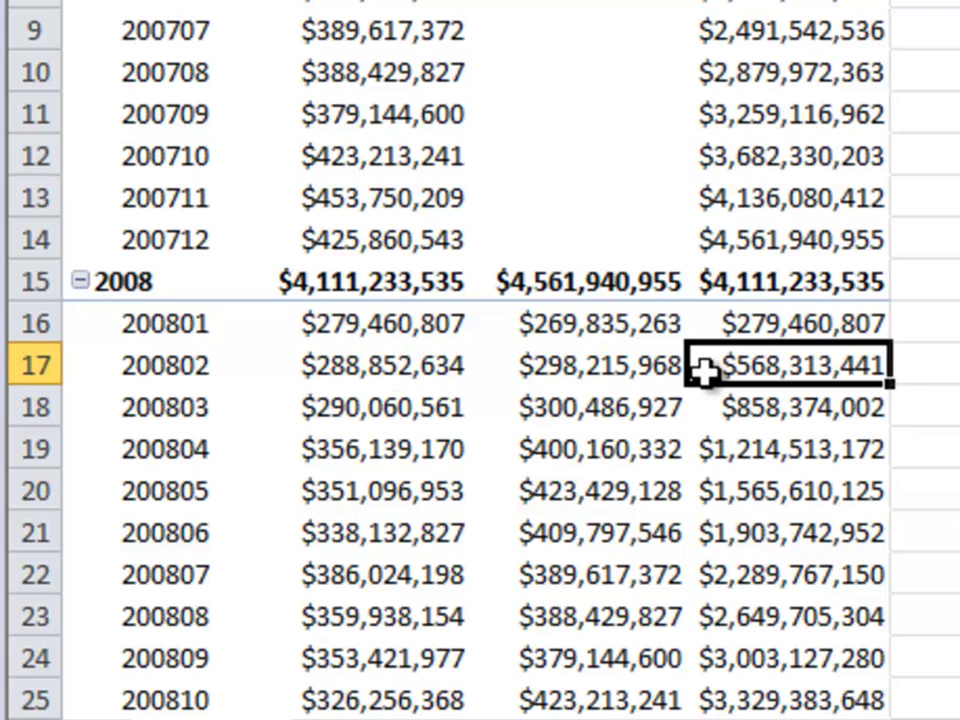
mouse_move(781, 316)
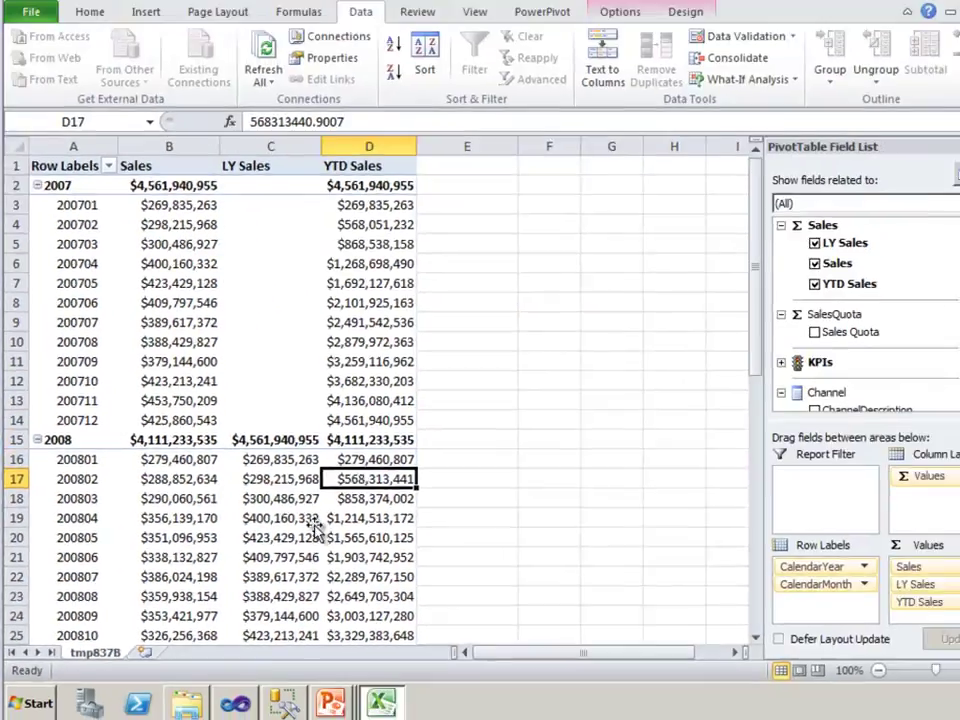
- Switch to Visual Studio and start a measure named YoY Sales % in the cell below YTD Sales
key("alt+Tab")
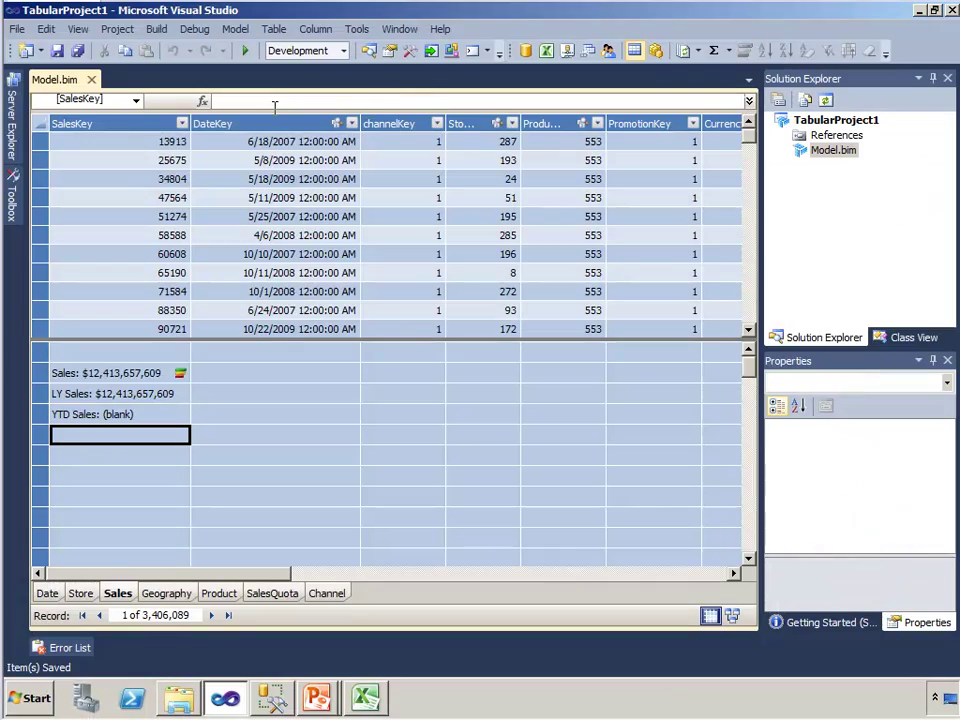
left_click(266, 101)
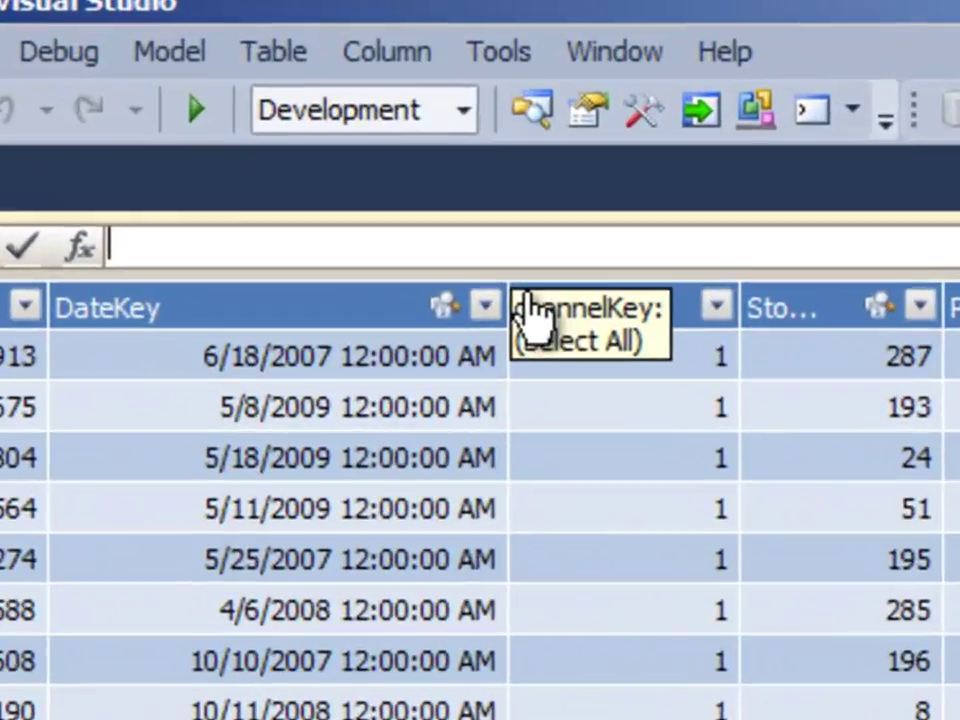
type("YoY")
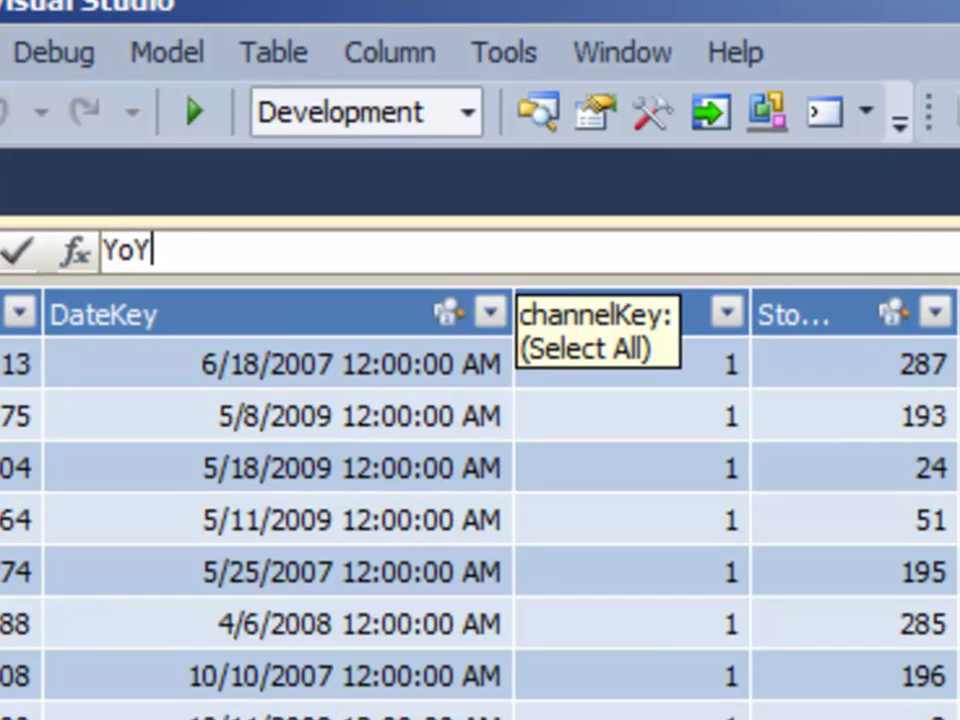
type(" Sale")
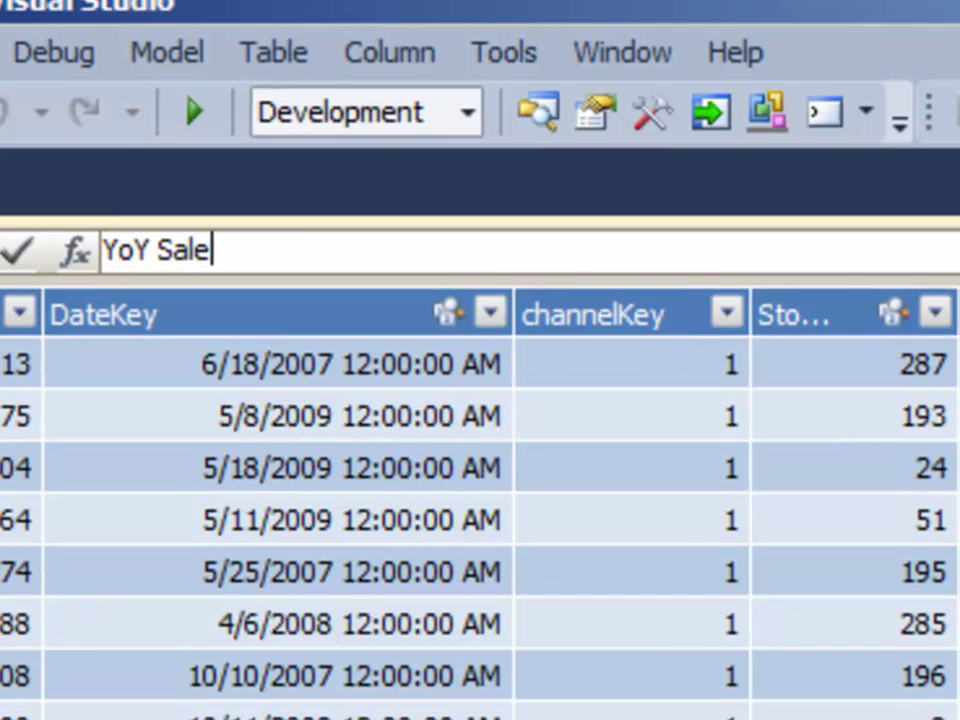
type("s %=")
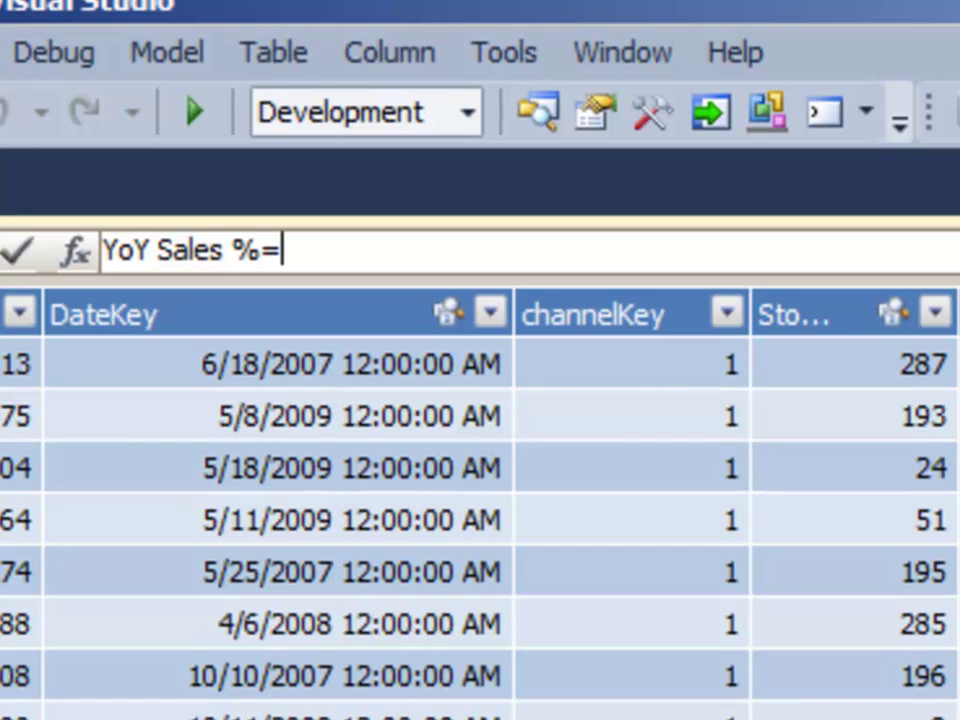
type("([Sa")
key("BackSpace")
key("BackSpace")
key("BackSpace")
key("BackSpace")
key("BackSpace")
key("BackSpace")
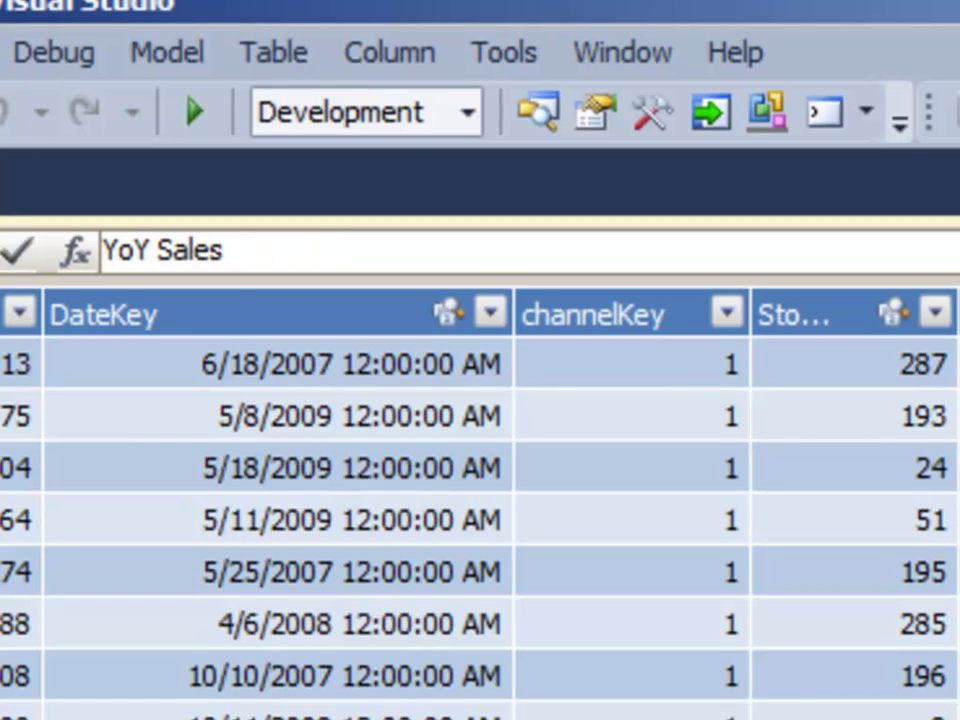
- Complete the measure's name and assignment as YoY Sales %:= and enter [Sales]-[LY Sales] as its expression
type("%:=")
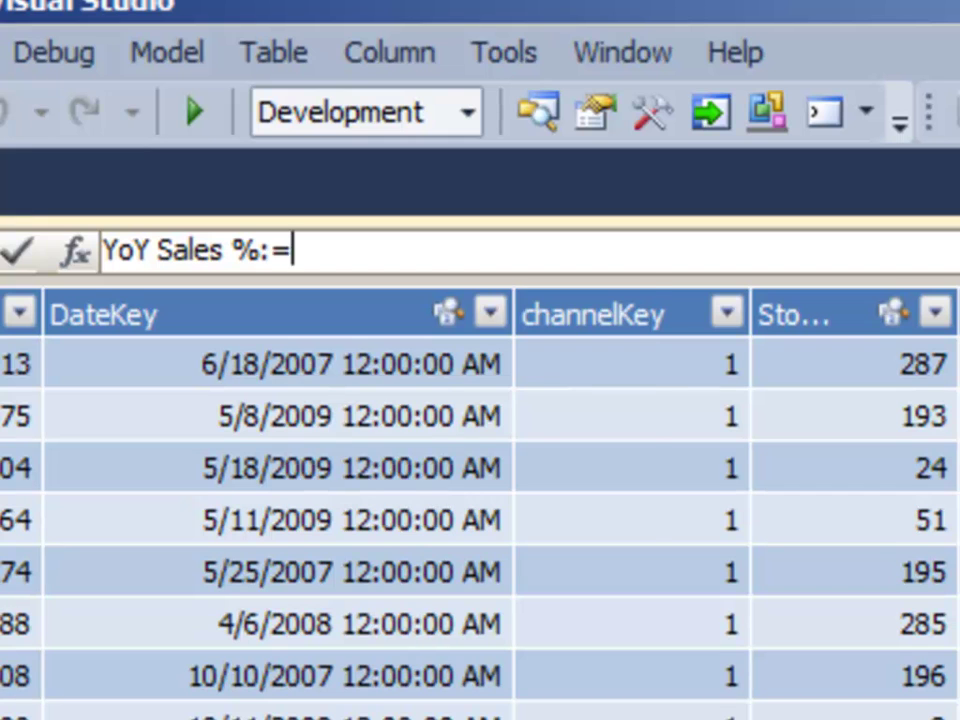
type("[Sa")
key("Tab")
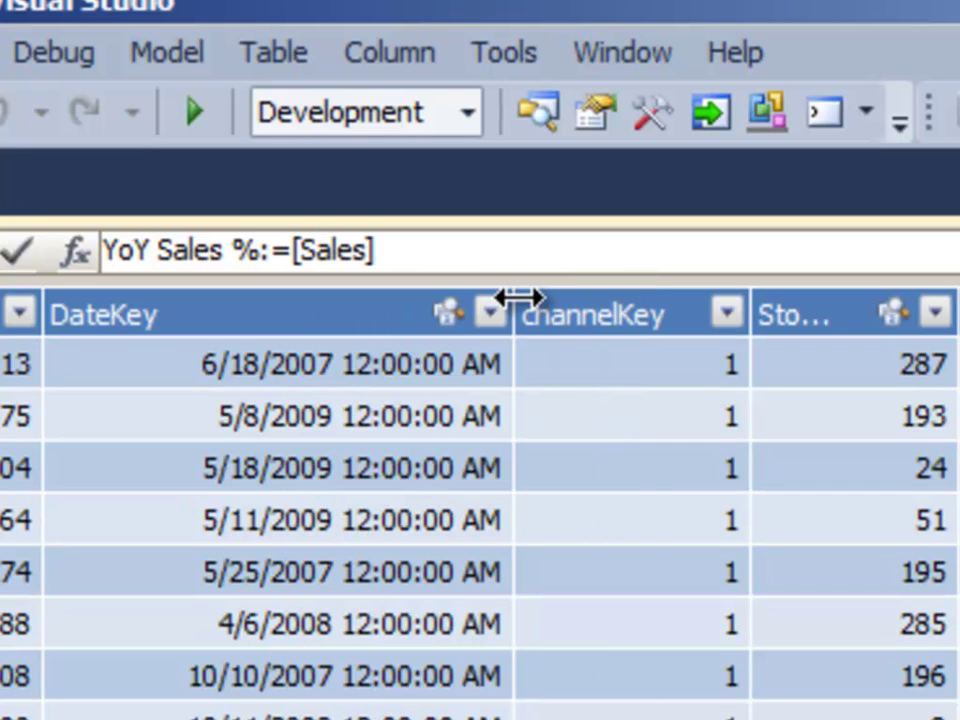
type("-[LY")
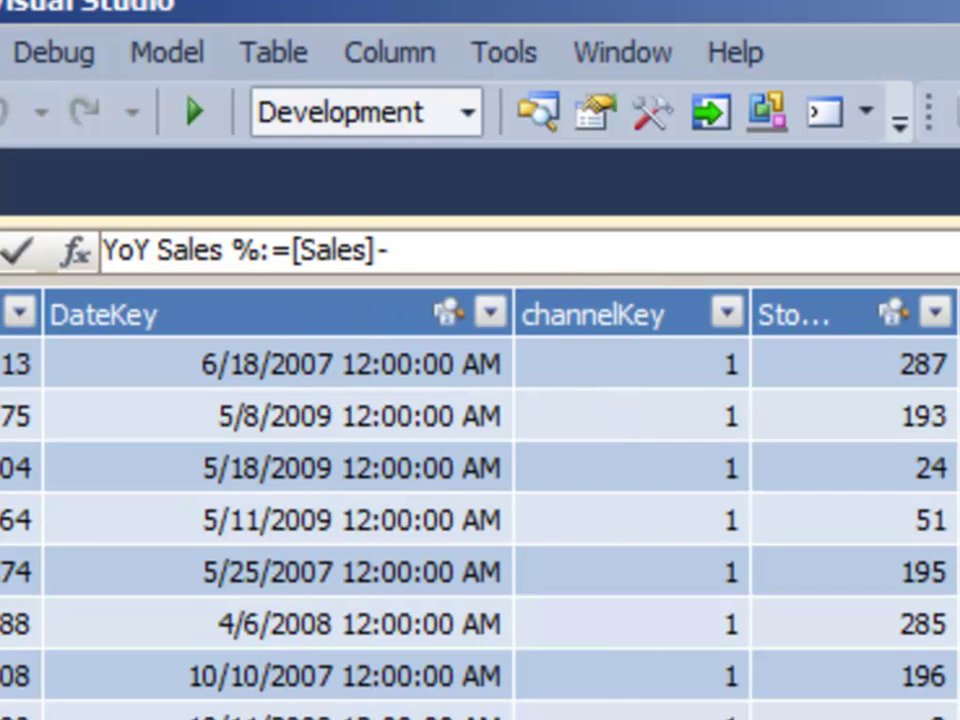
double_click(521, 300)
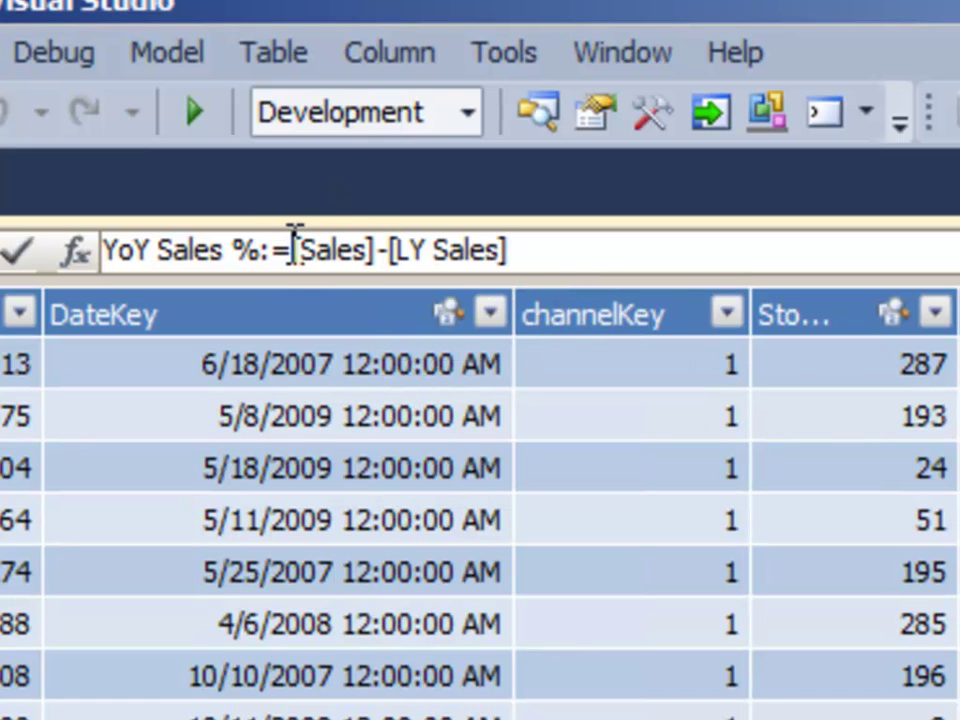
- Wrap [Sales]-[LY Sales] in parentheses, divide it by [LY Sales] and commit the YoY Sales % measure
type("(")
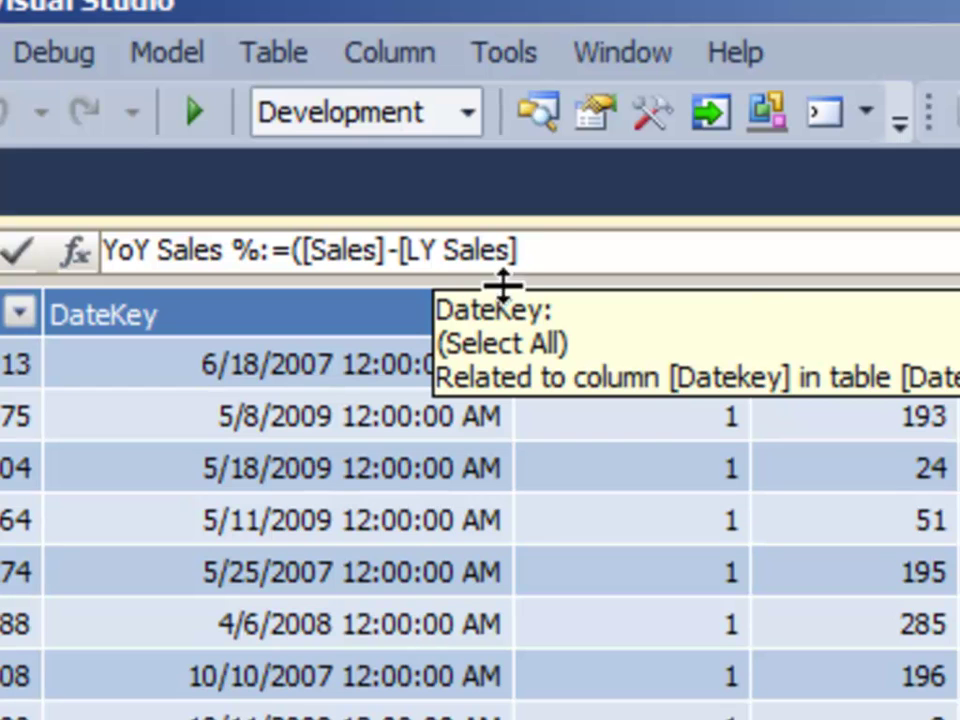
left_click(555, 251)
type(")/[Ly")
key("Tab")
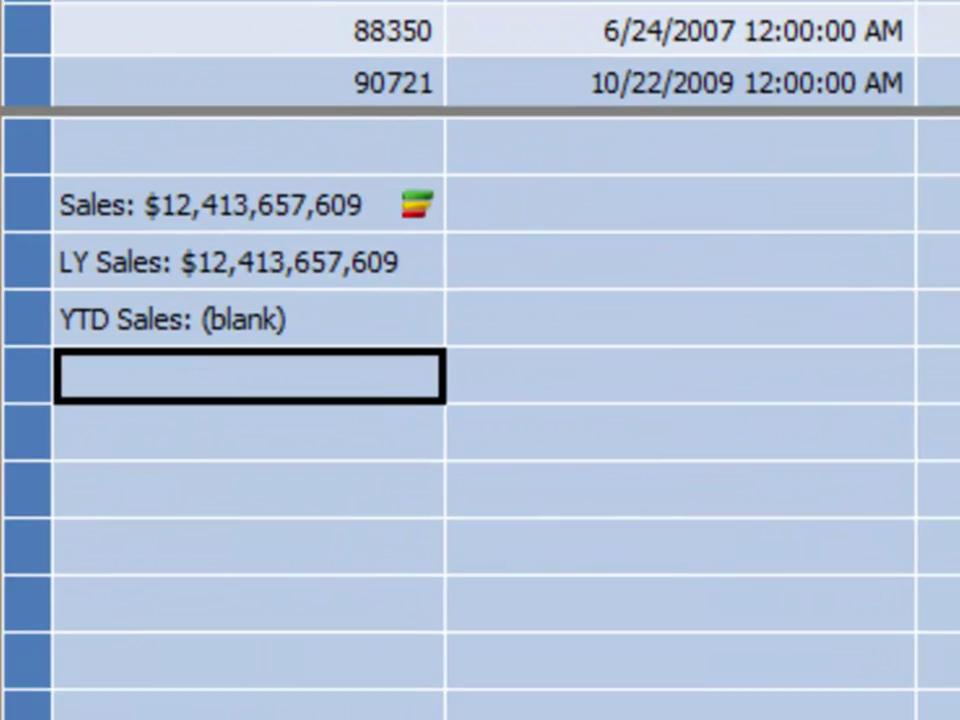
key("Return")
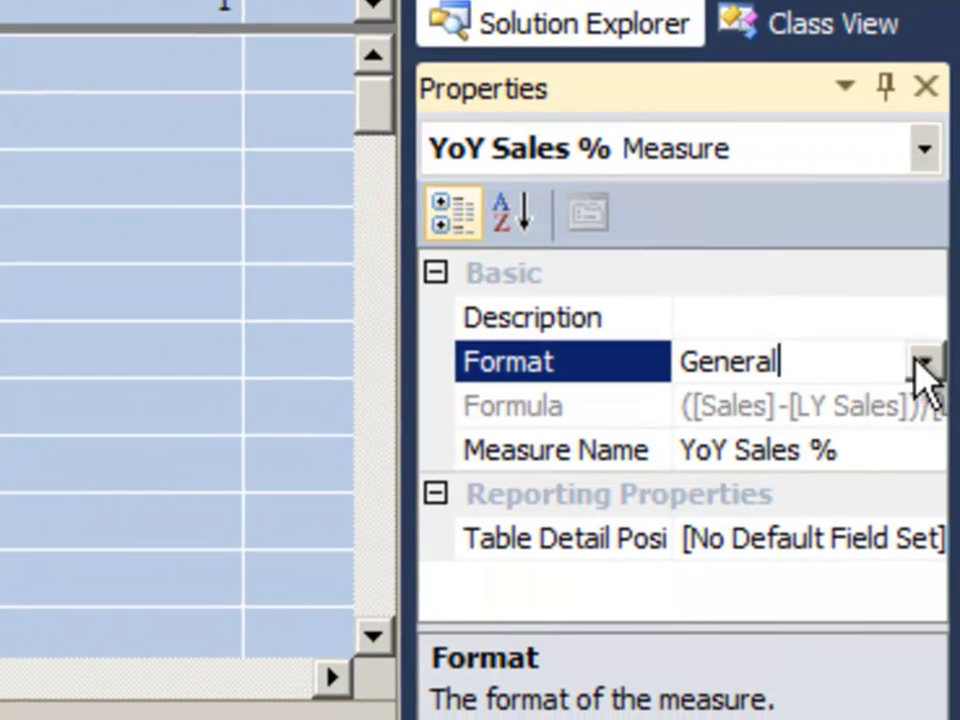
- Format the YoY Sales % measure as Percentage with 1 decimal place
left_click(921, 364)
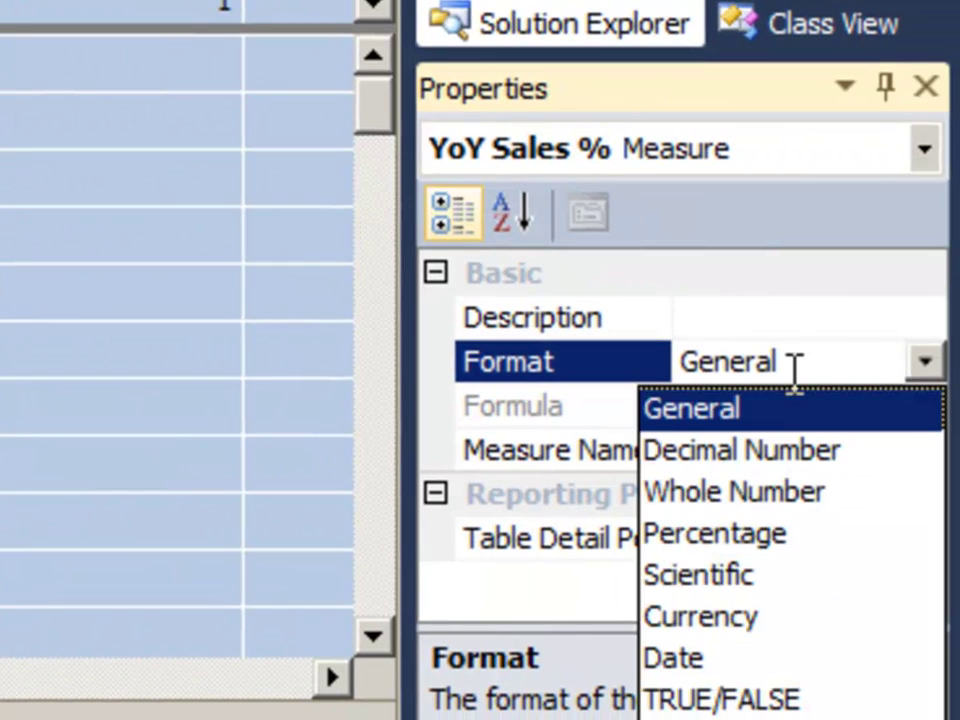
left_click(720, 535)
left_click(765, 322)
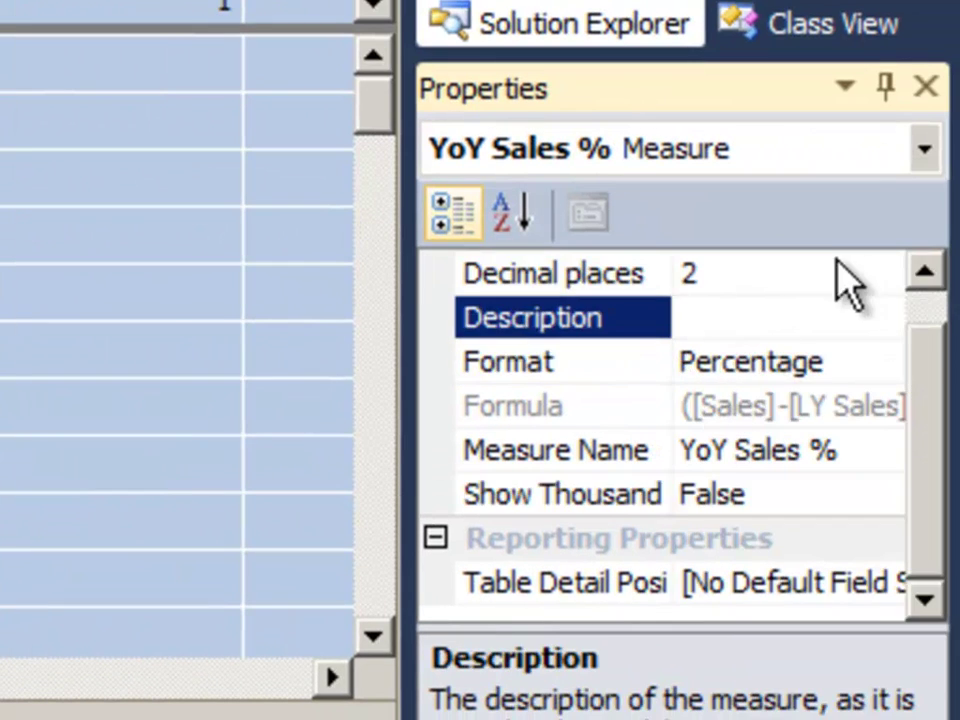
left_click_drag(797, 274, 357, 300)
type("1")
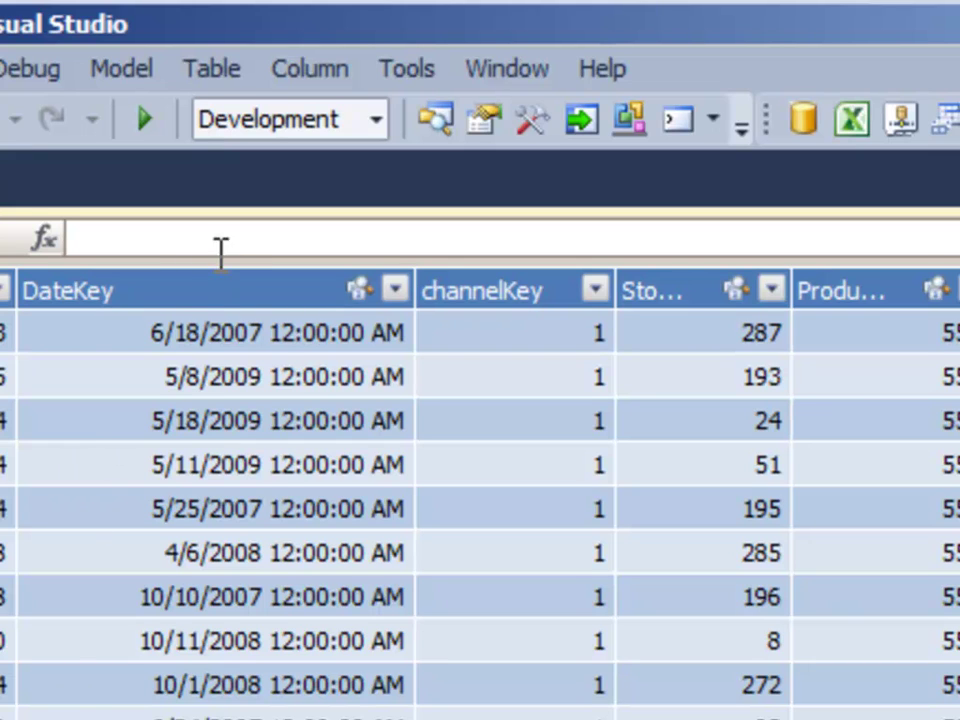
- Start a measure named LY YTD Sales in the cell below YoY Sales %, using CALCULATE with [YTD Sales] as its expression
left_click(228, 240)
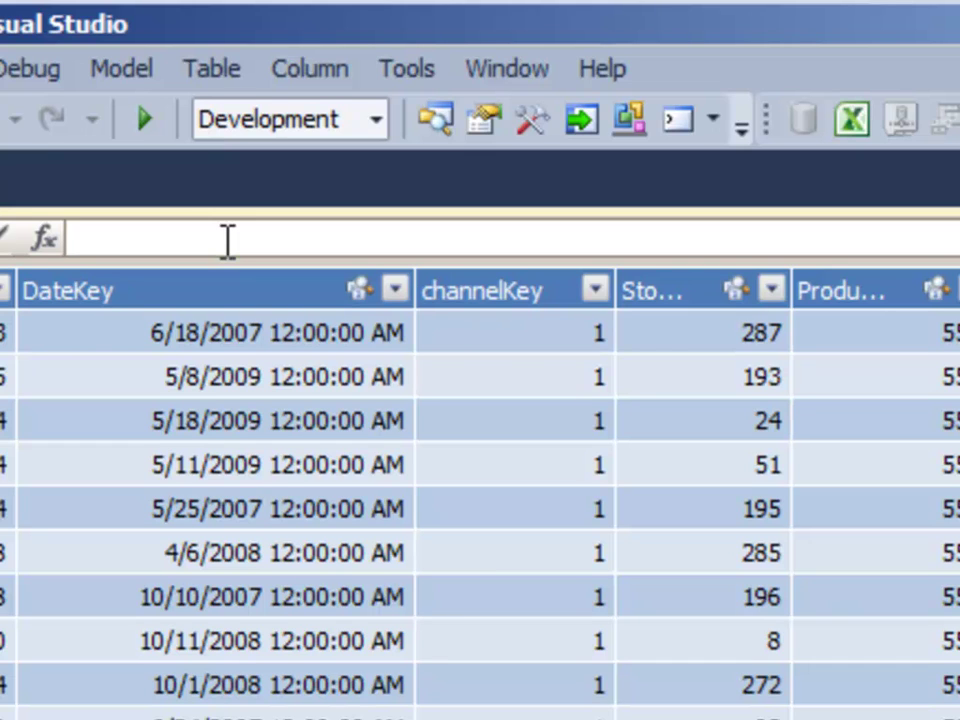
type("LY YTD Sales:=")
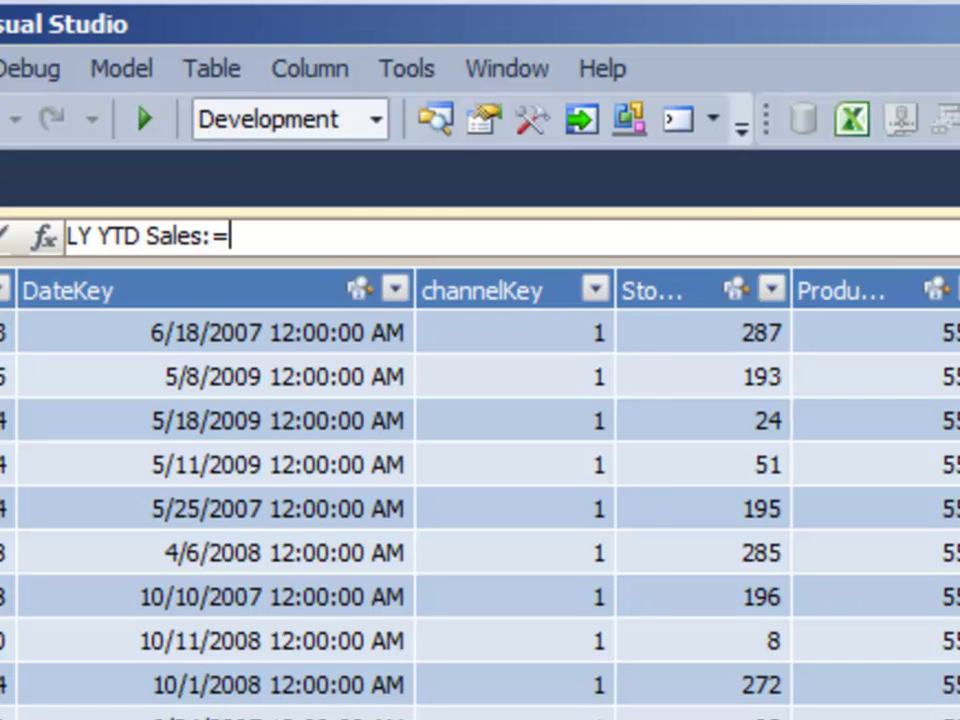
type("CAL")
key("Tab")
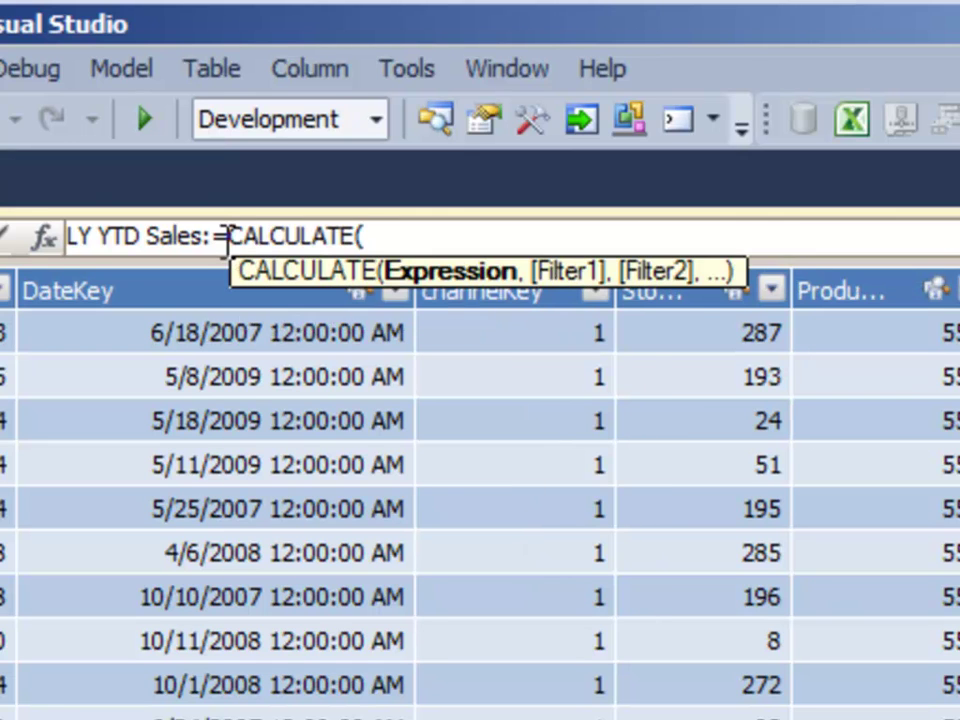
type("[LY")
key("BackSpace")
key("BackSpace")
type("YTD S")
key("Tab")
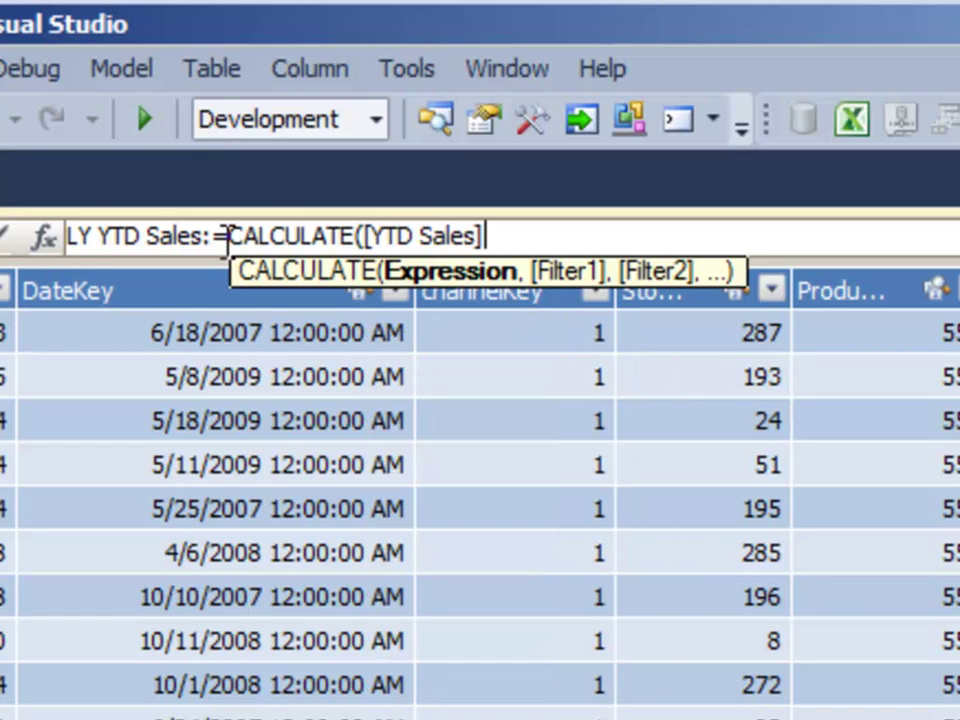
type(",")
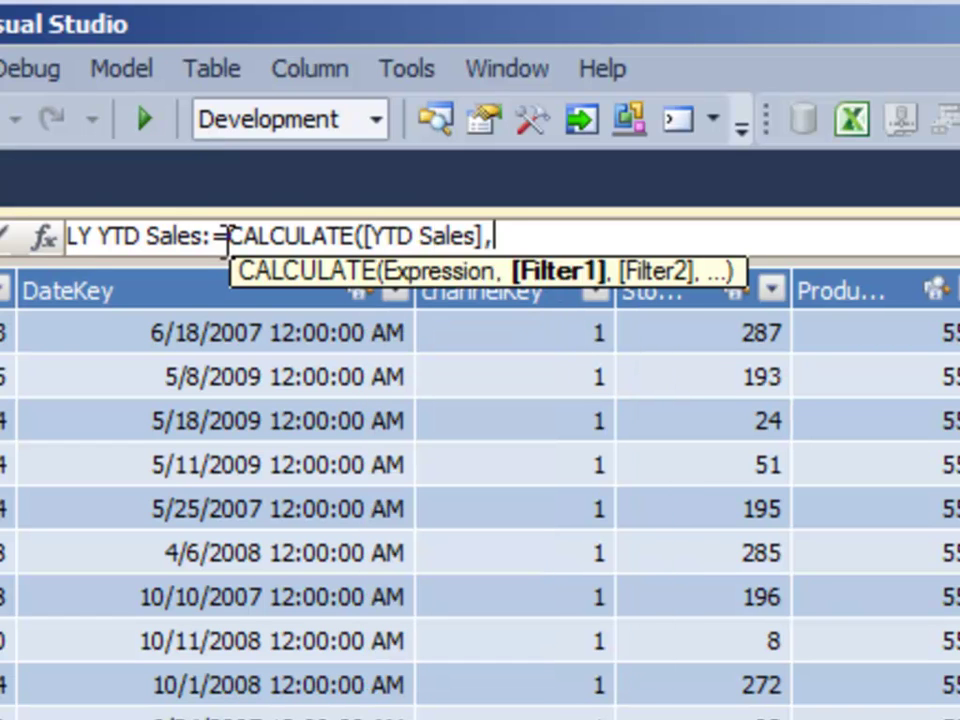
- Add the filter DATEADD('Date'[Datekey],-1,YEAR) to the CALCULATE formula and commit the LY YTD Sales measure
type(" DATEADD(")
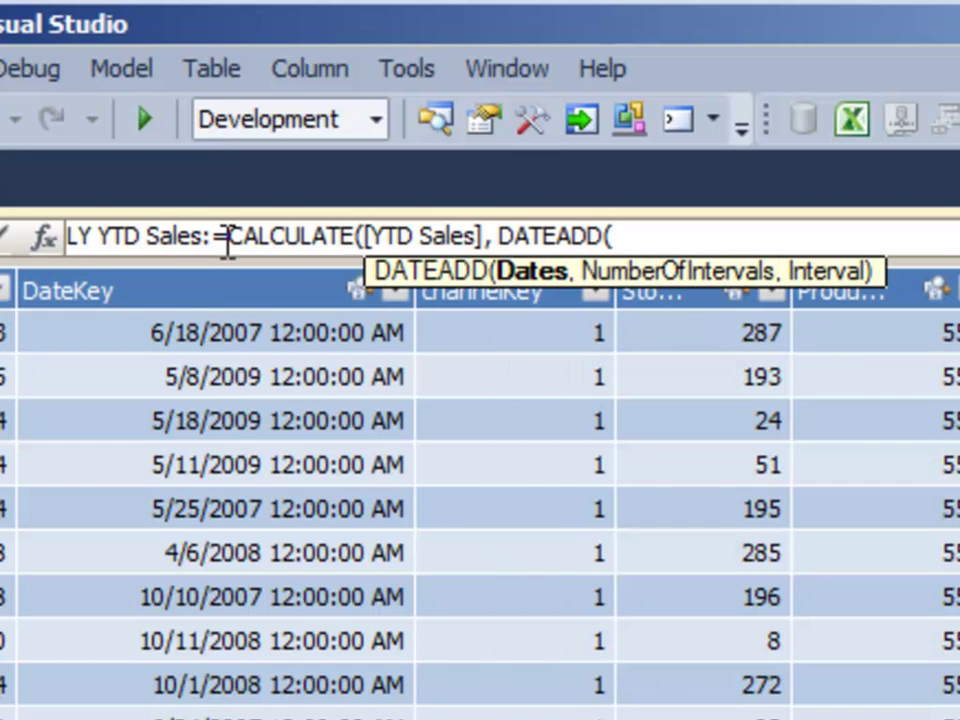
type("'Da")
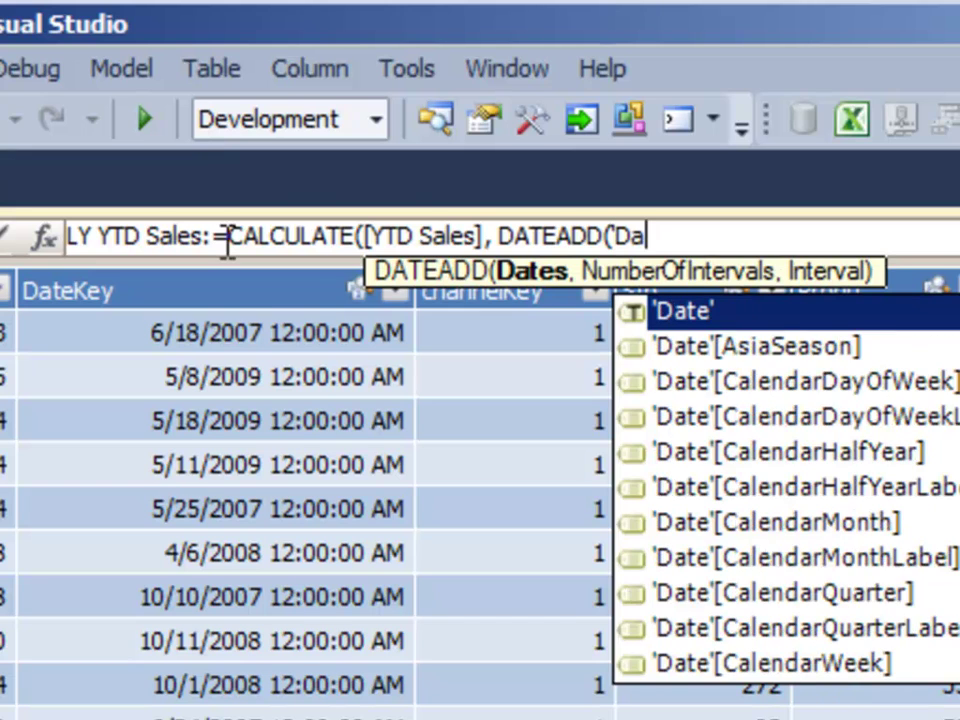
type("te")
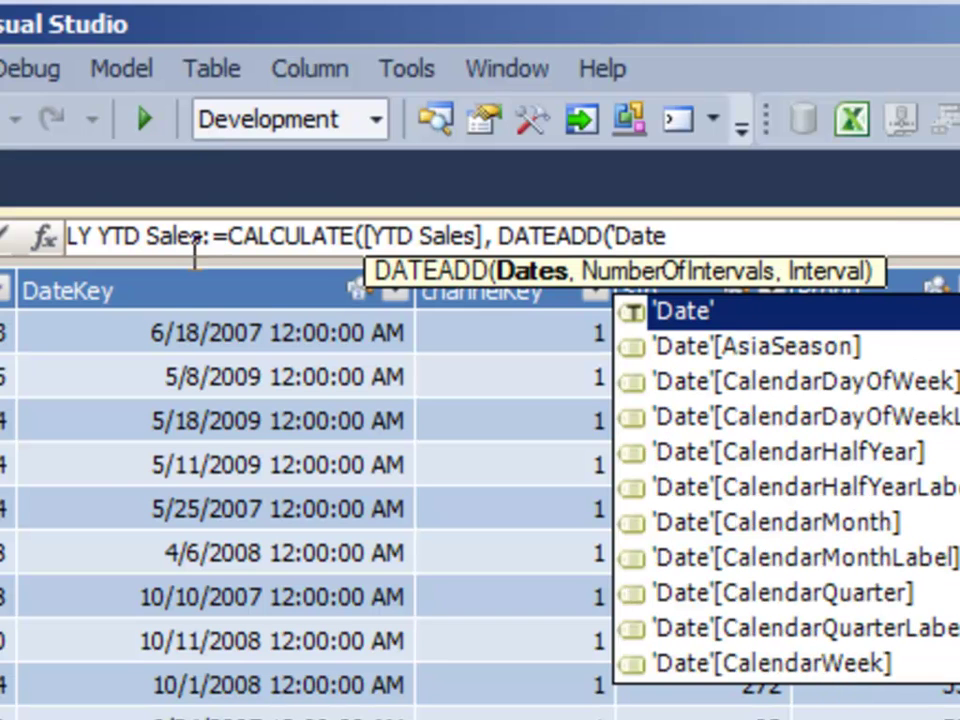
type("'[Datek")
key("Tab")
type(",")
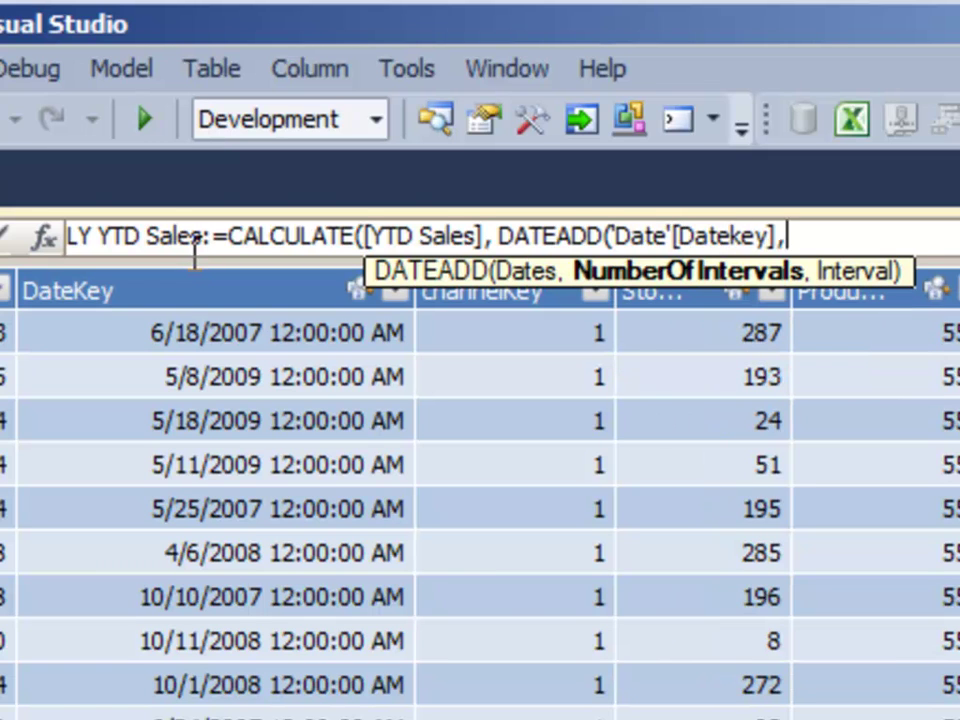
type("-1,YEAR(")
key("BackSpace")
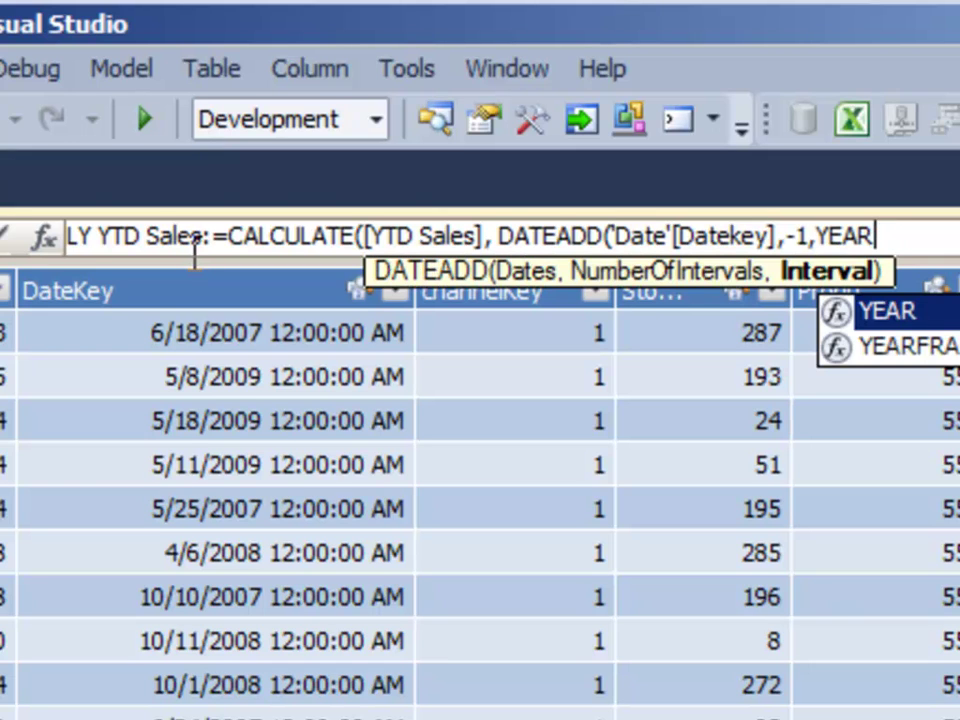
type(")")
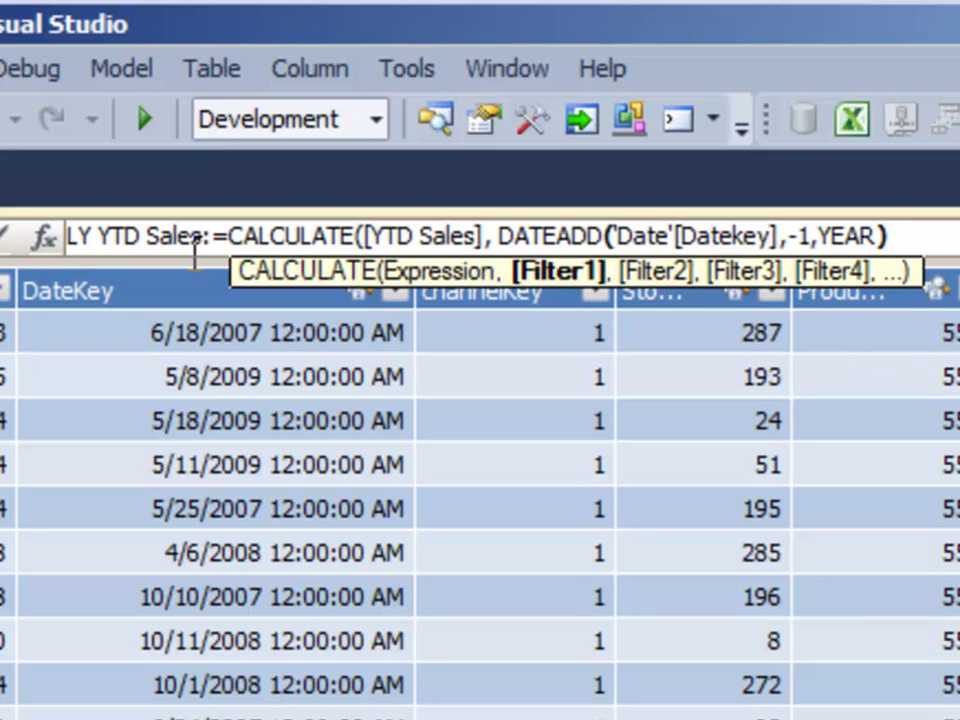
type(")")
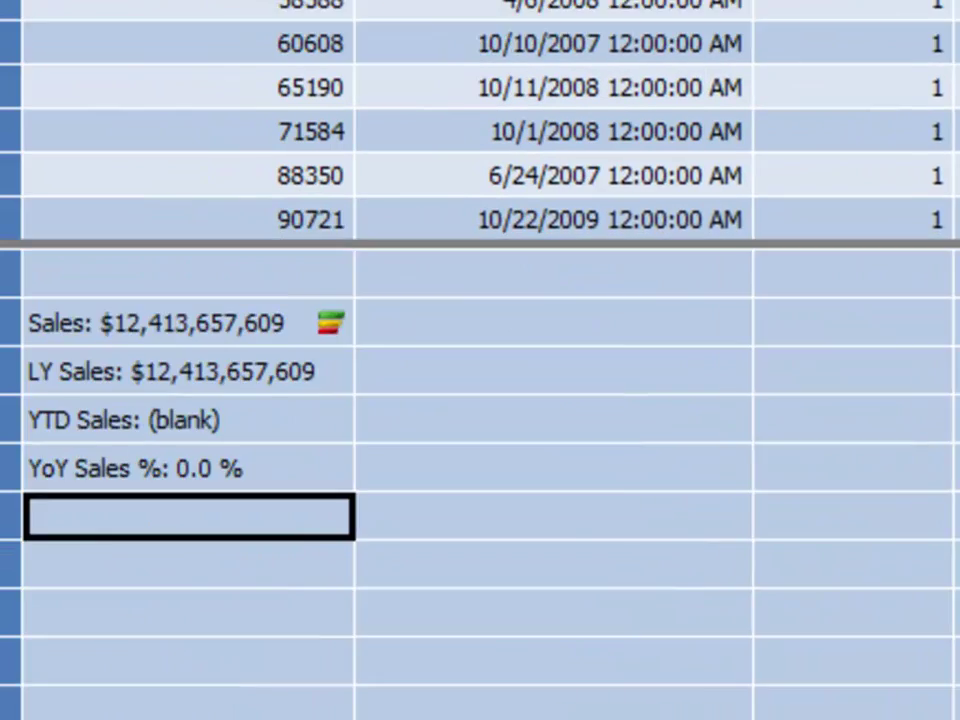
key("Return")
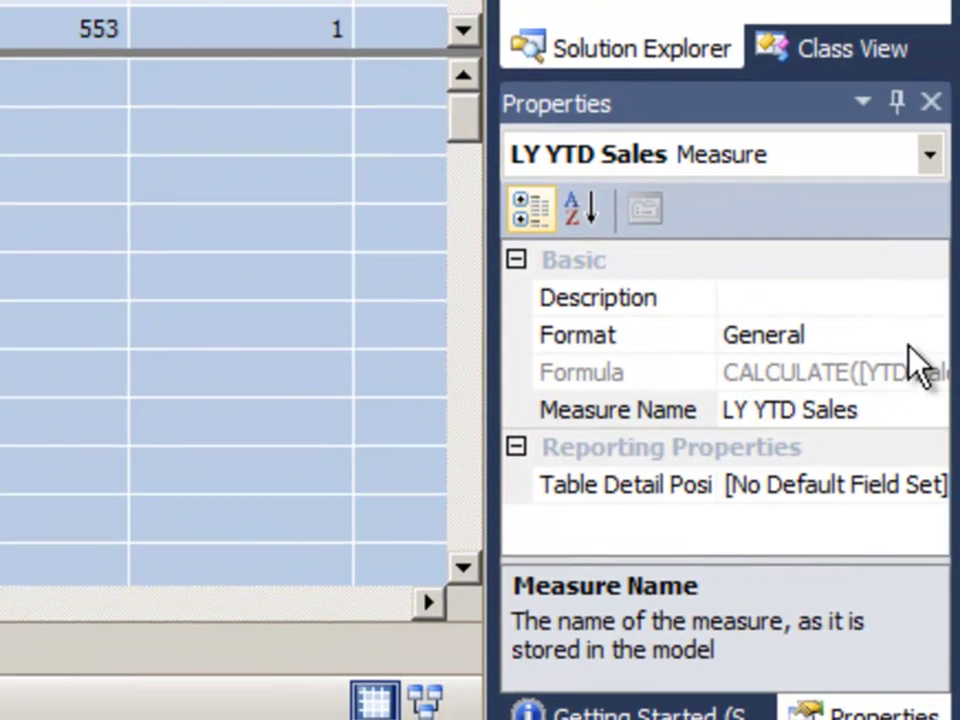
- Format the LY YTD Sales measure as Currency with 0 decimal places
left_click(916, 338)
left_click(929, 336)
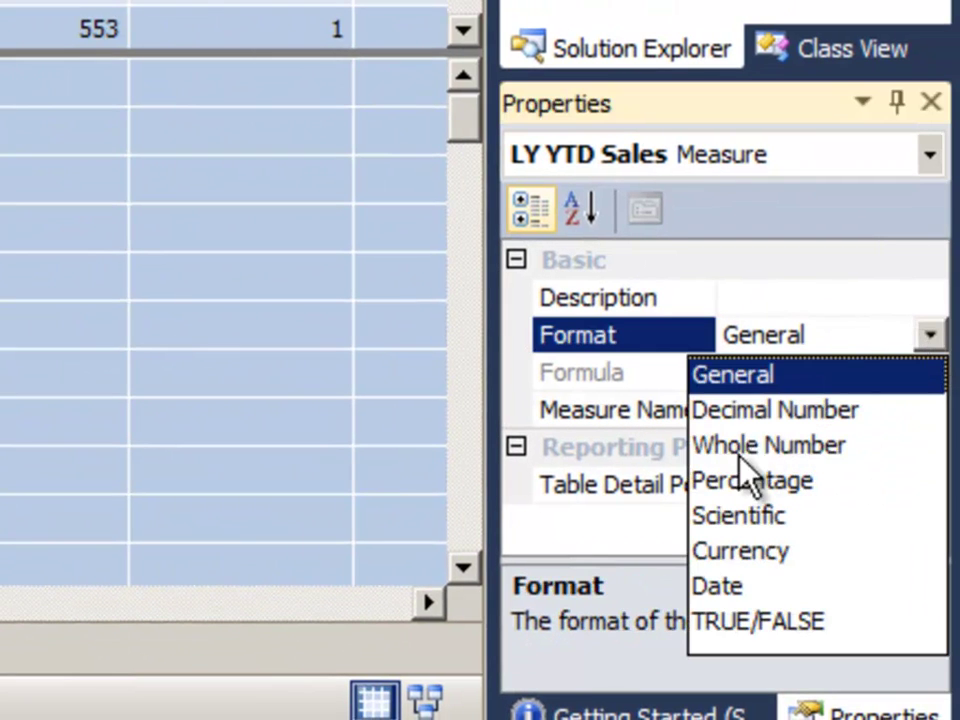
left_click(743, 553)
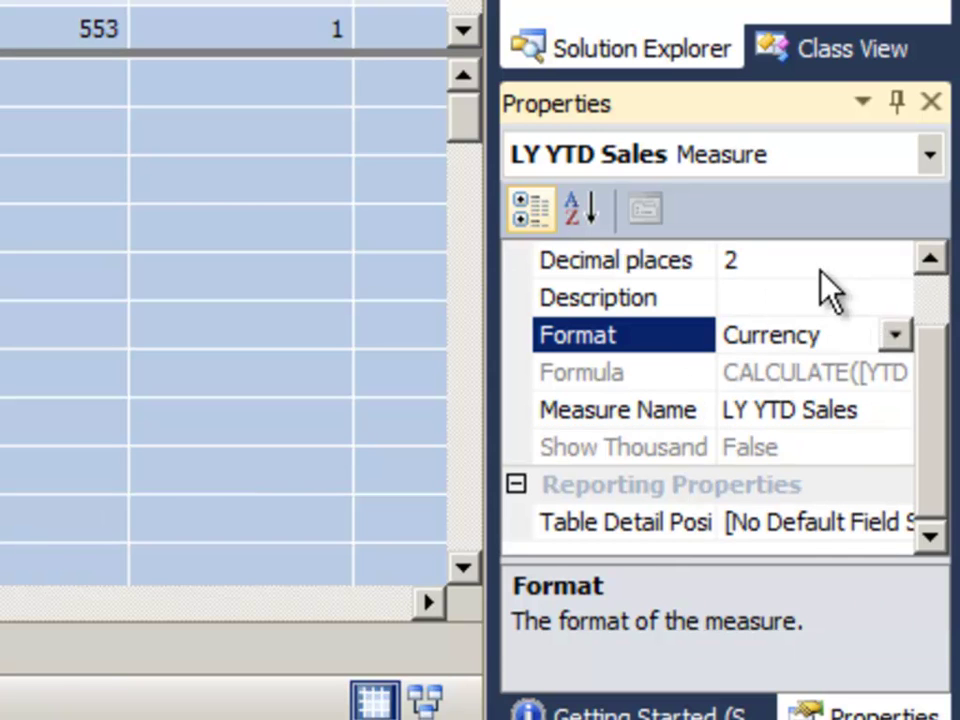
left_click(823, 266)
double_click(735, 260)
type("0")
key("Return")
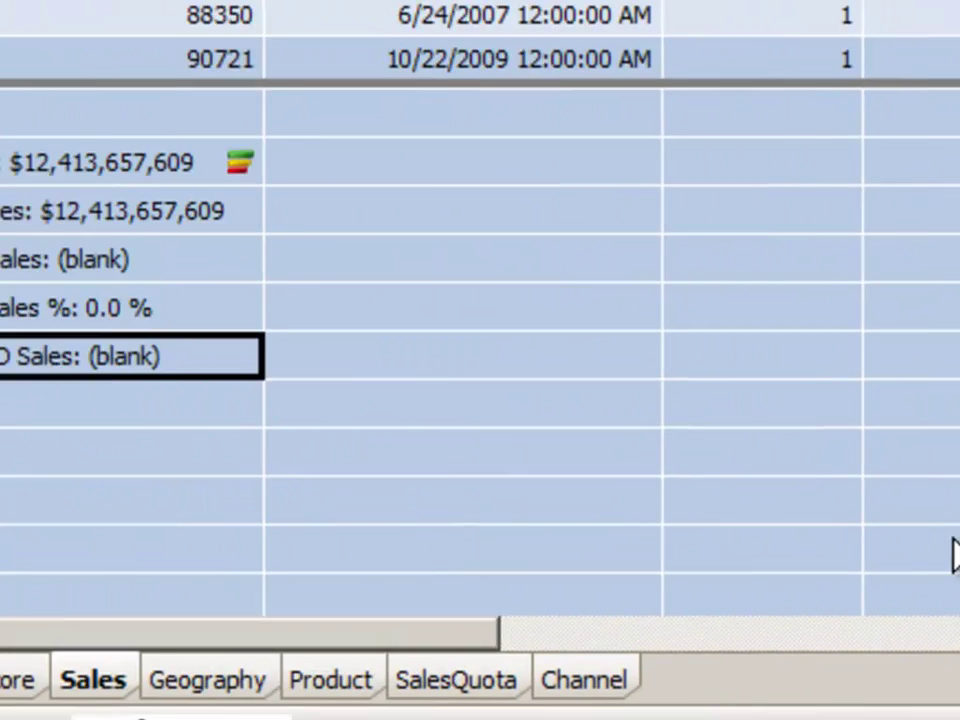
- Start a measure in the cell below LY YTD Sales with the name and assignment YoY YTD Sales %:=
left_click(172, 415)
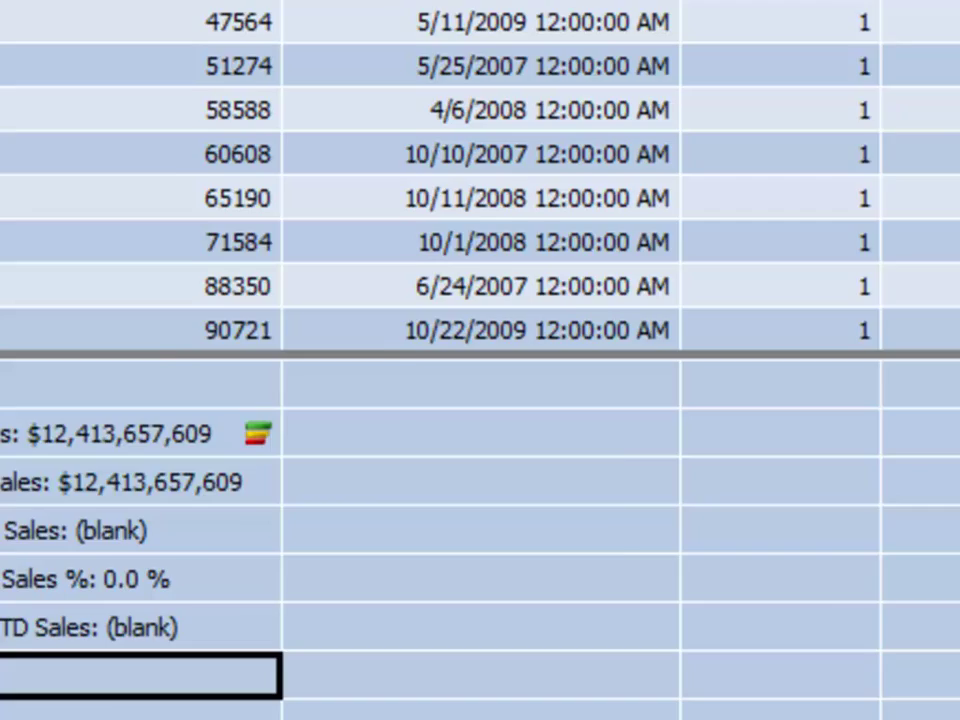
type("YoY")
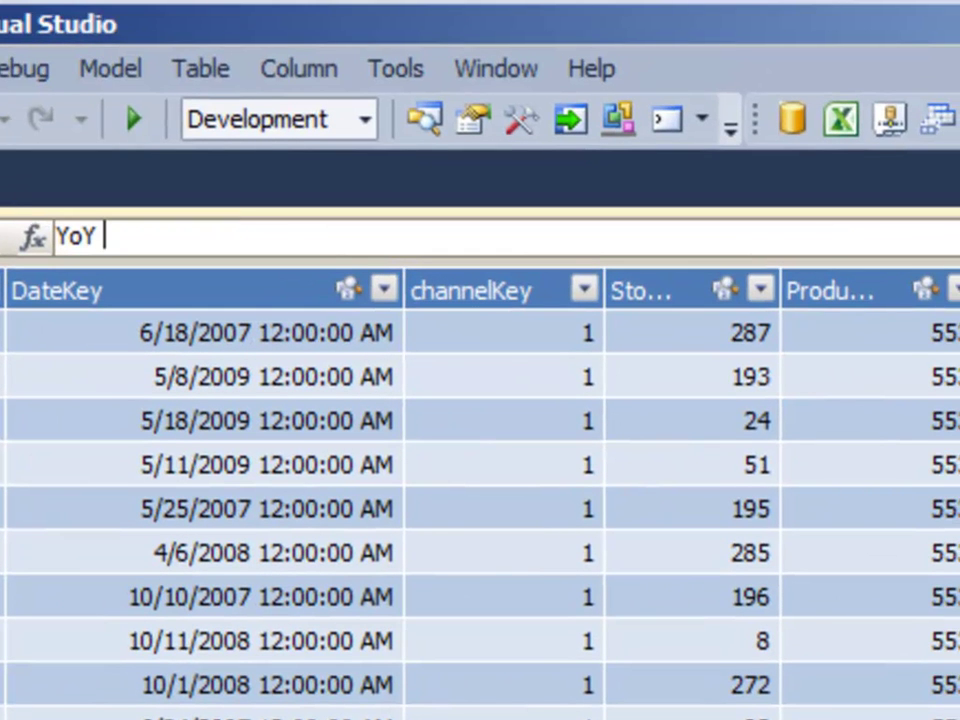
type(" YTD ")
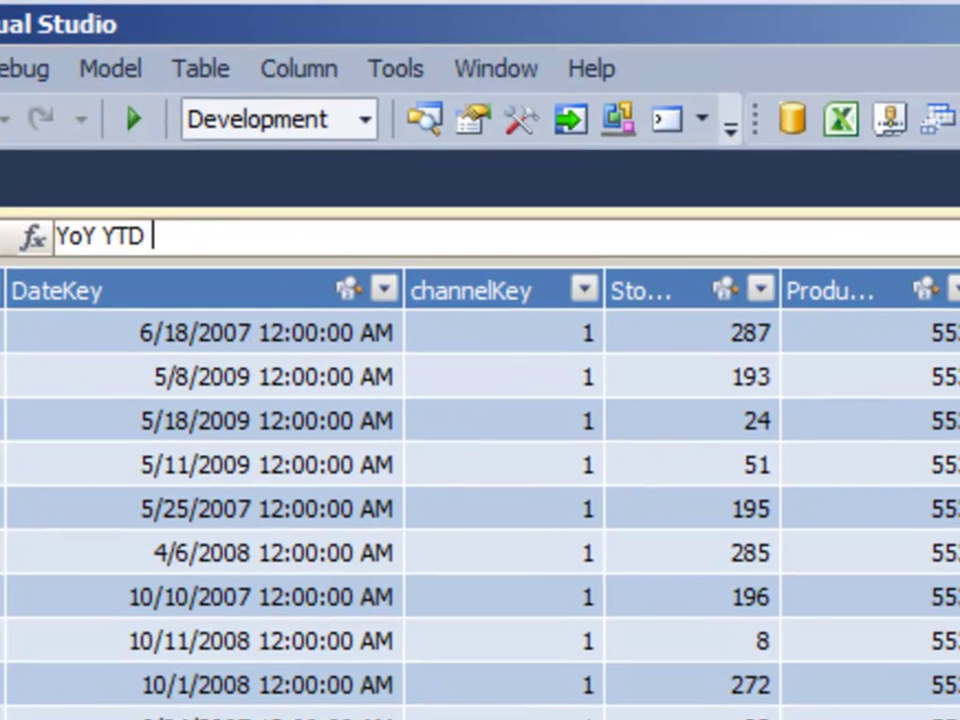
type("Sales")
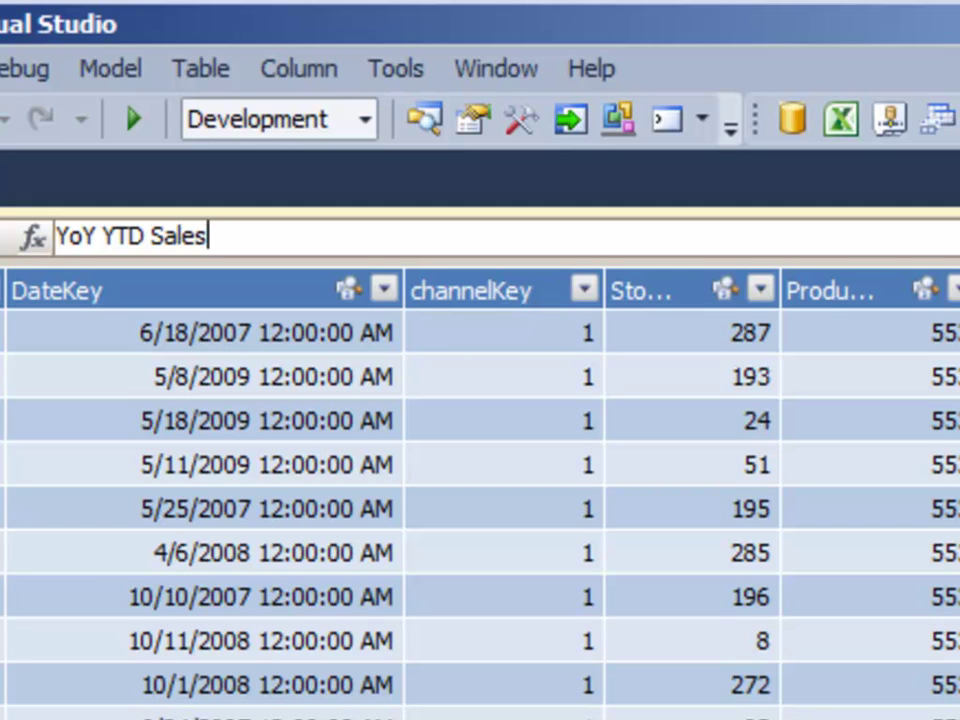
type(" %:=*")
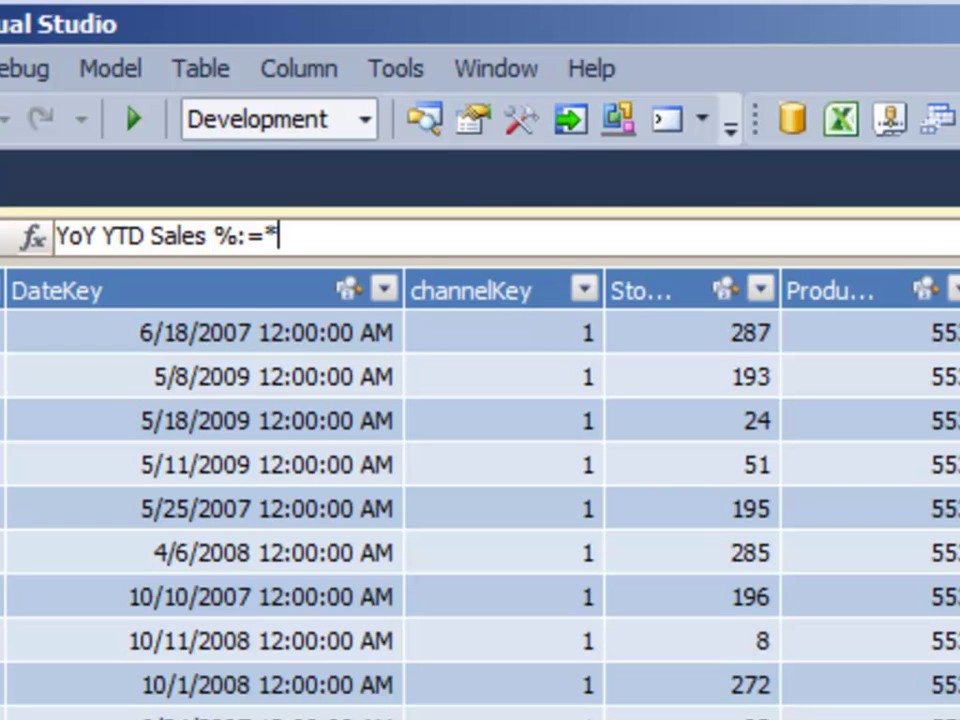
key("BackSpace")
- Enter ([YTD Sales]-[LY YTD Sales] as the opening part of the YoY YTD Sales % expression
type("(YTD")
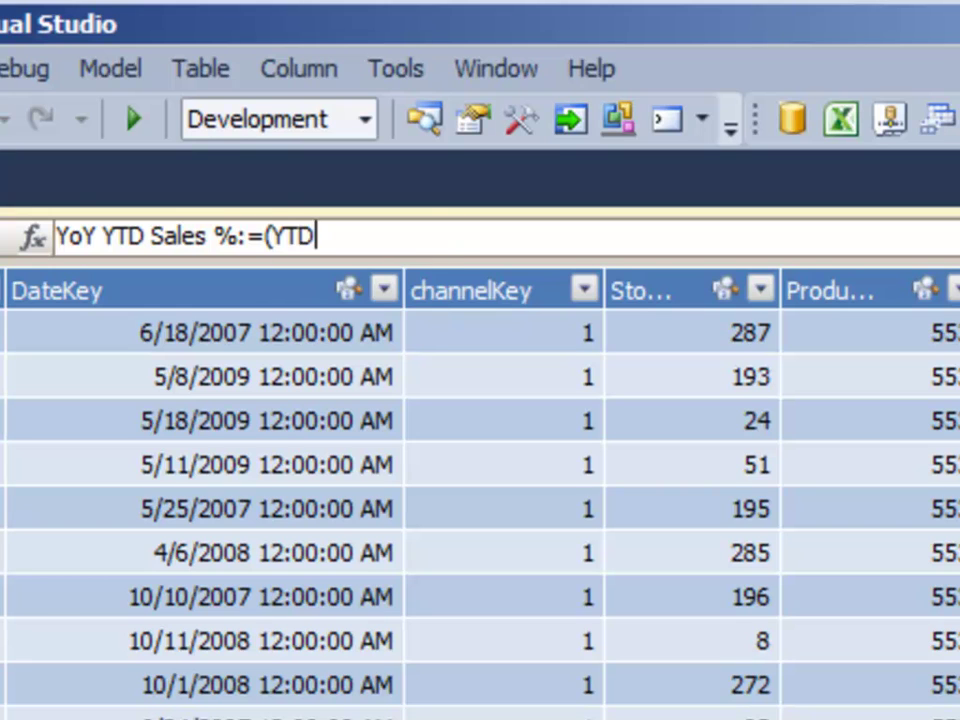
key("BackSpace")
key("BackSpace")
key("BackSpace")
type("[YTD")
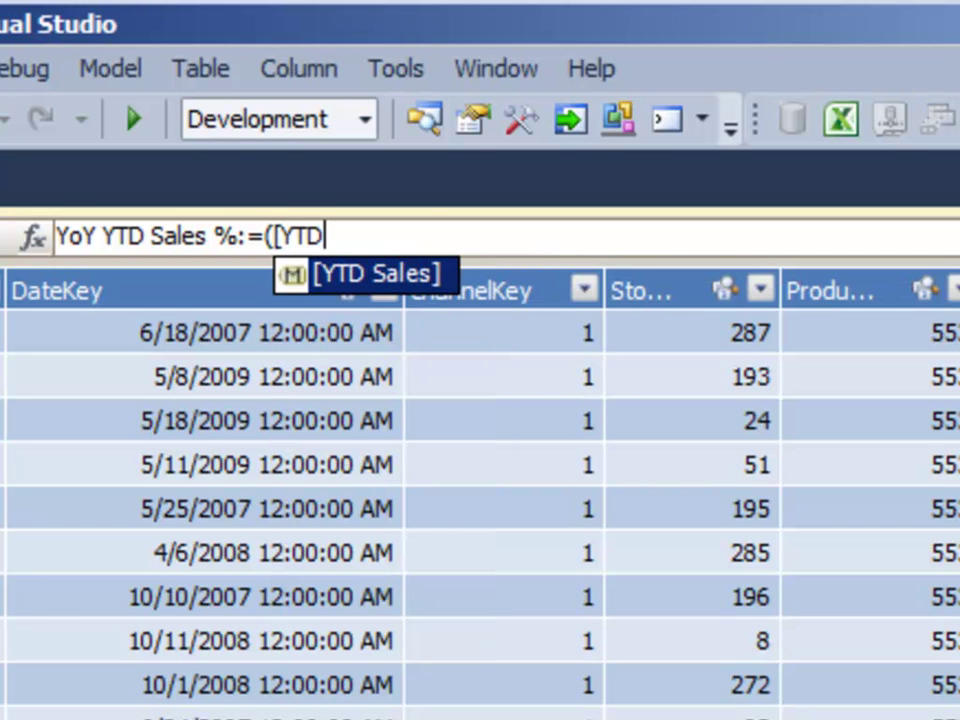
key("Tab")
type("-[LY")
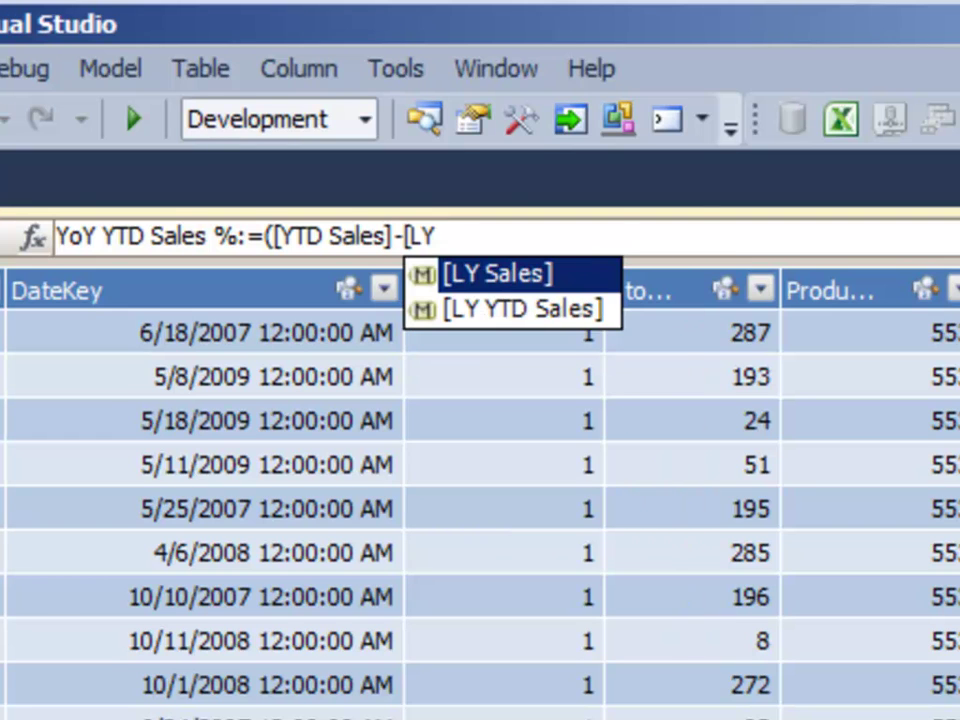
key("Down")
key("Tab")
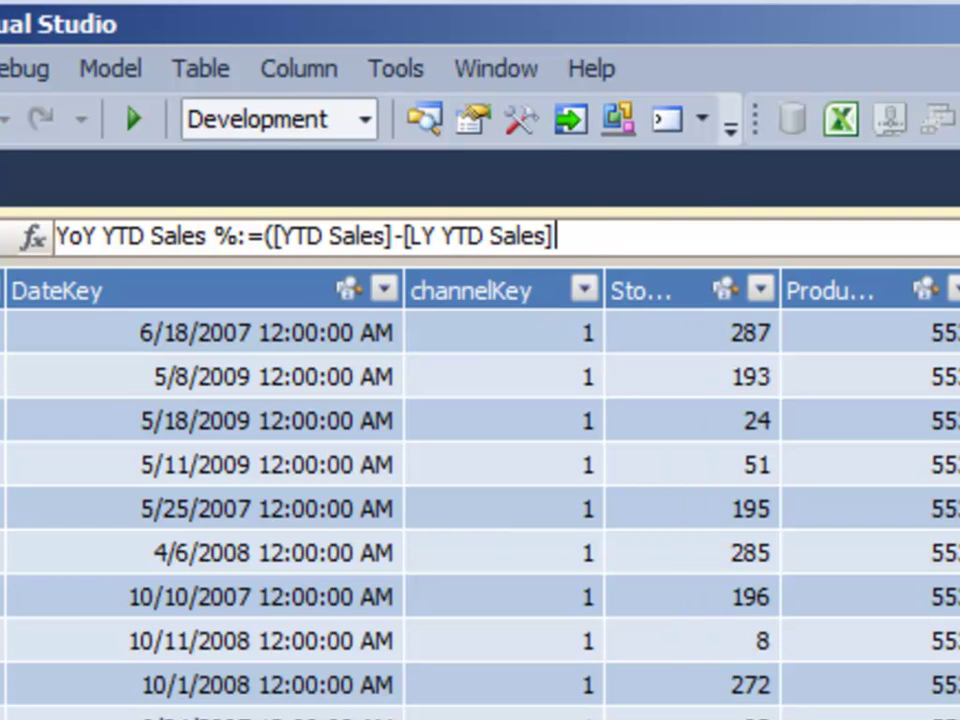
- Close the parenthesis, divide the difference by [LY YTD Sales] and commit the YoY YTD Sales % measure
type(")/ [LY")
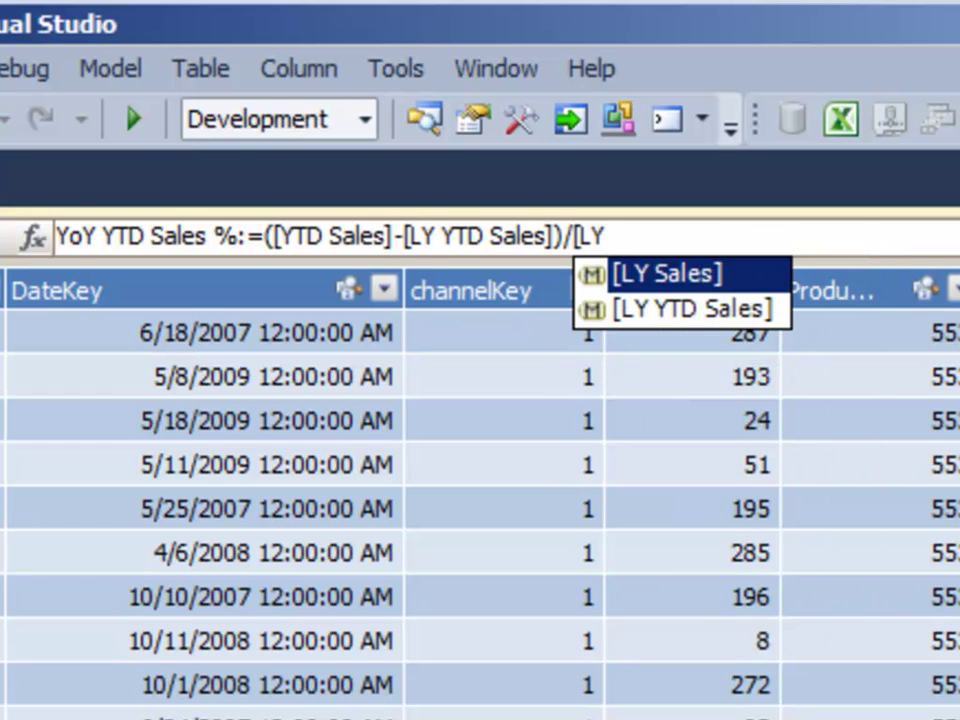
key("Down")
key("Tab")
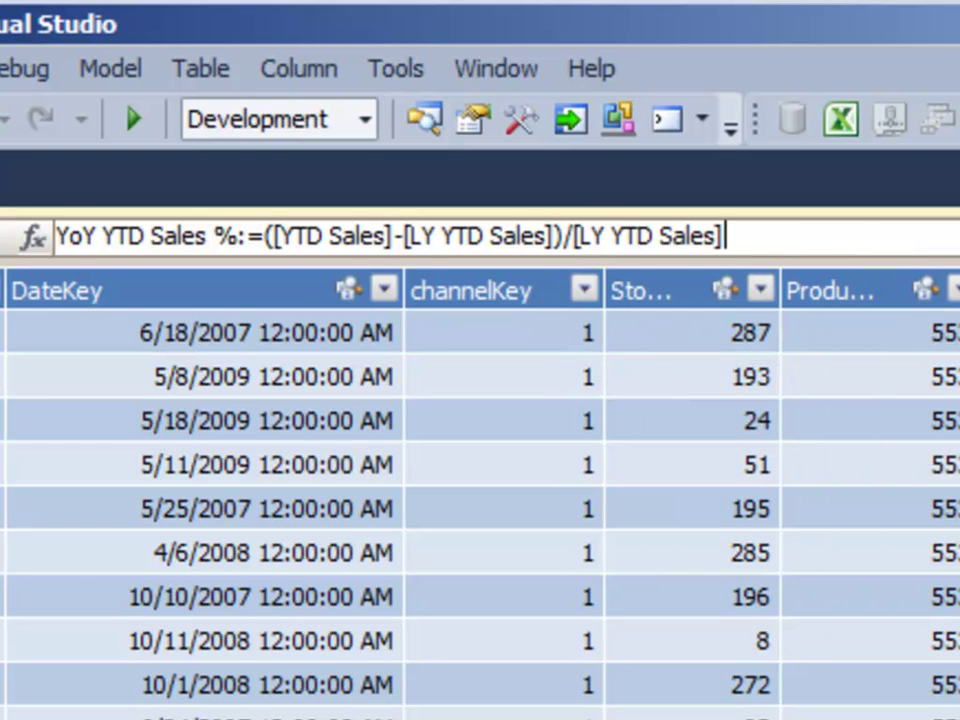
key("Return")
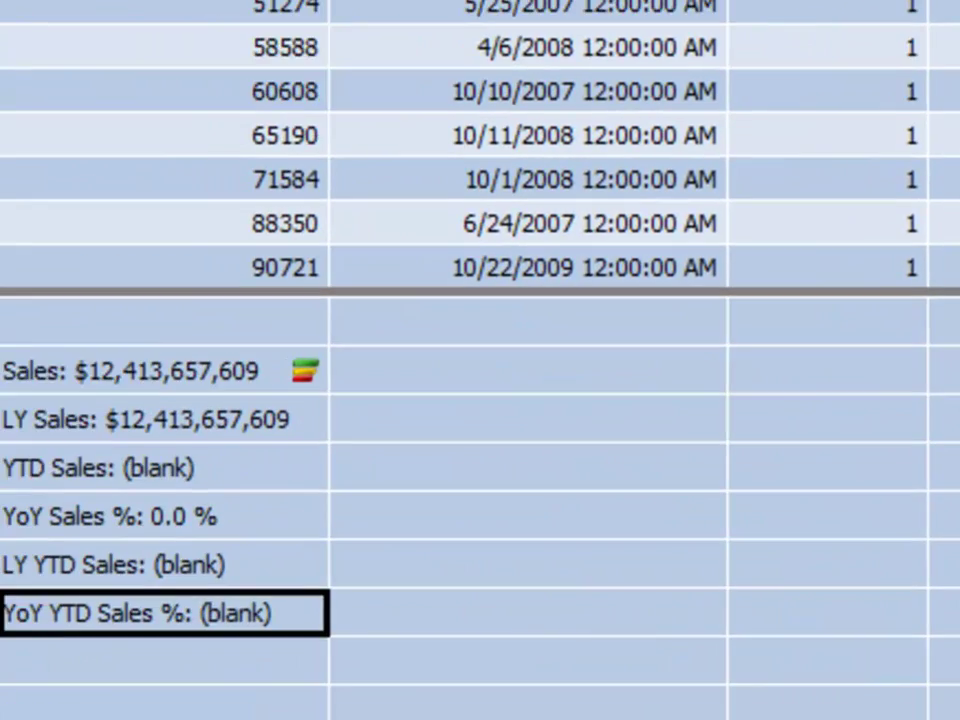
key("Up")
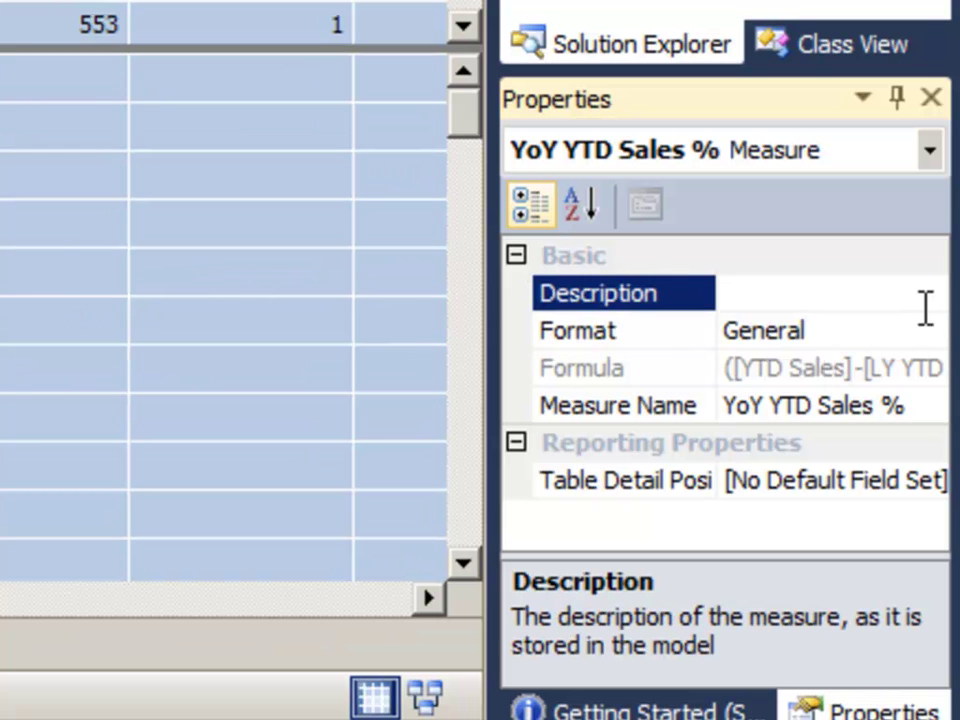
- Format the YoY YTD Sales % measure as Percentage with 1 decimal place
left_click(930, 332)
left_click(735, 477)
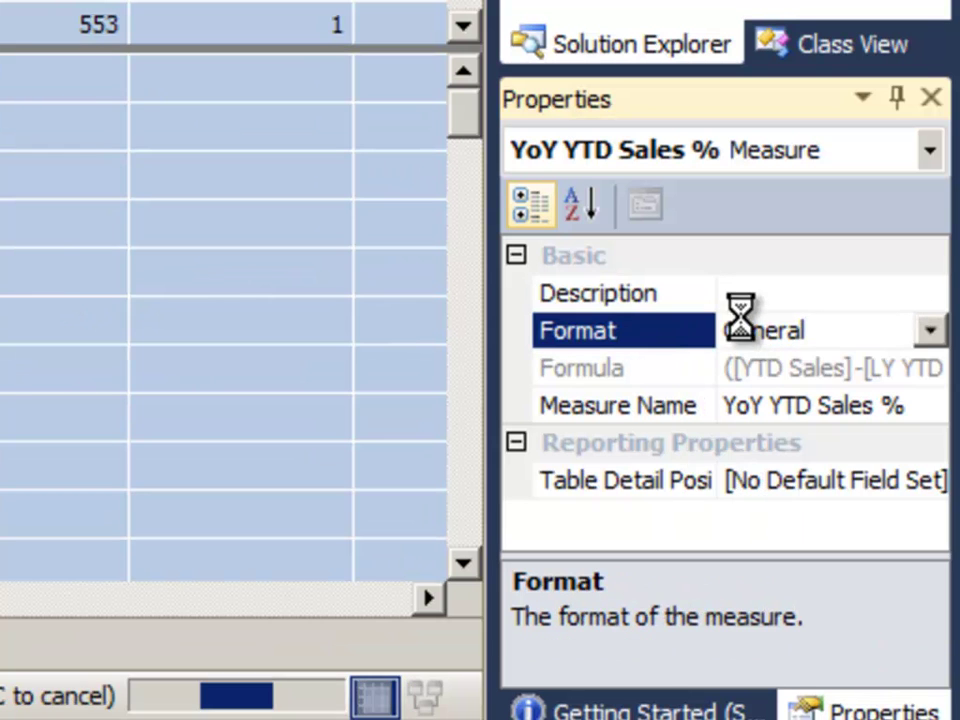
left_click(776, 257)
double_click(771, 257)
type("1")
key("Return")
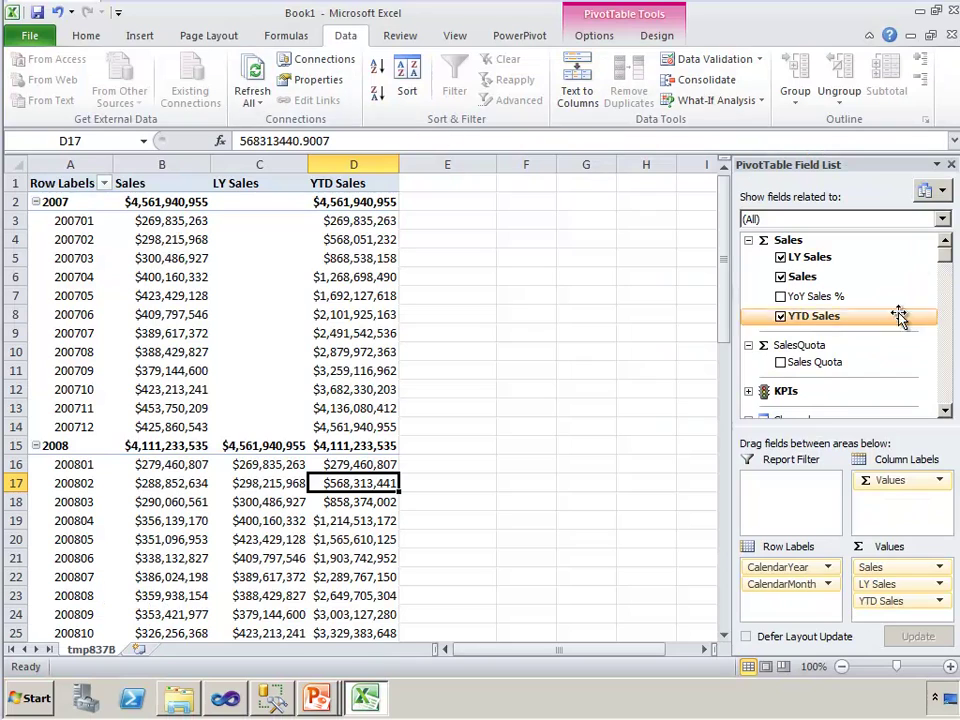
- In the Excel PivotTable, refresh the data and add the LY YTD Sales, YoY Sales % and YoY YTD Sales % measures
left_click(252, 80)
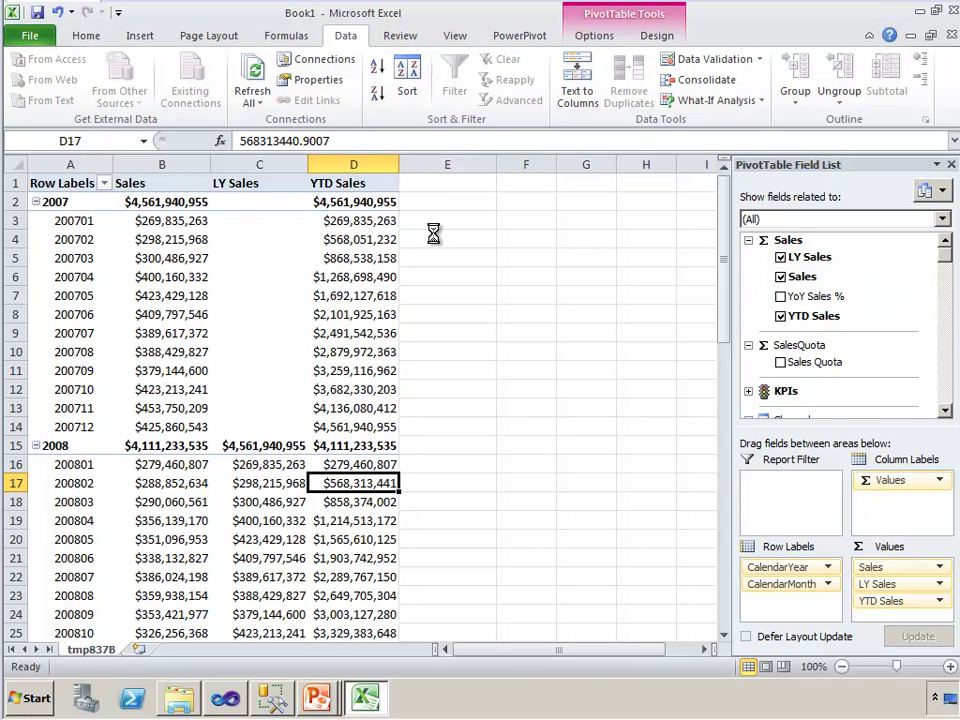
left_click(780, 276)
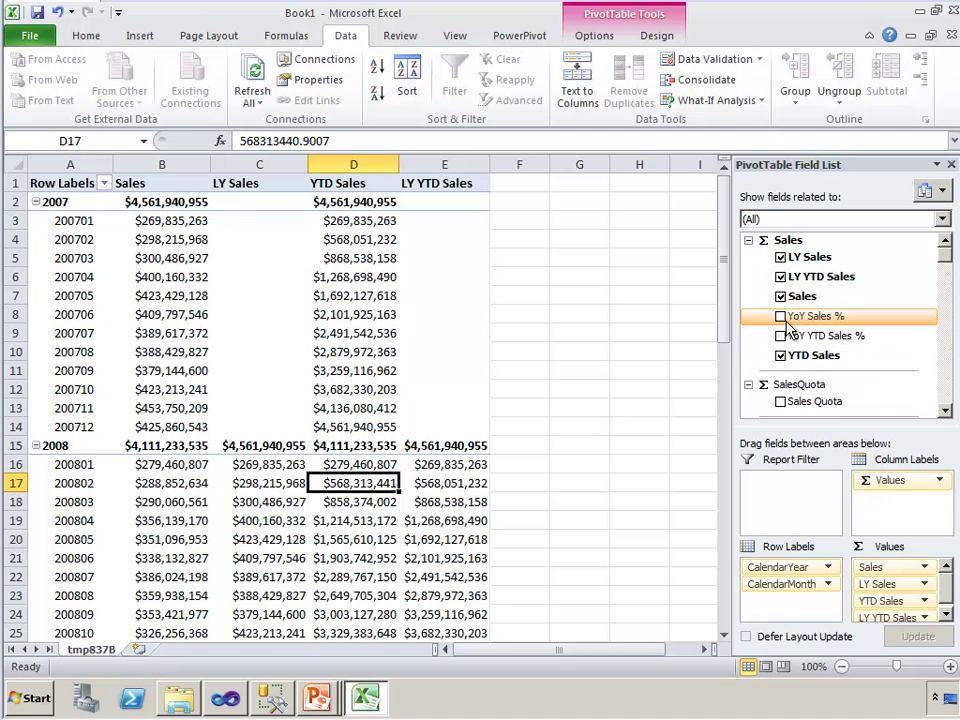
left_click(781, 317)
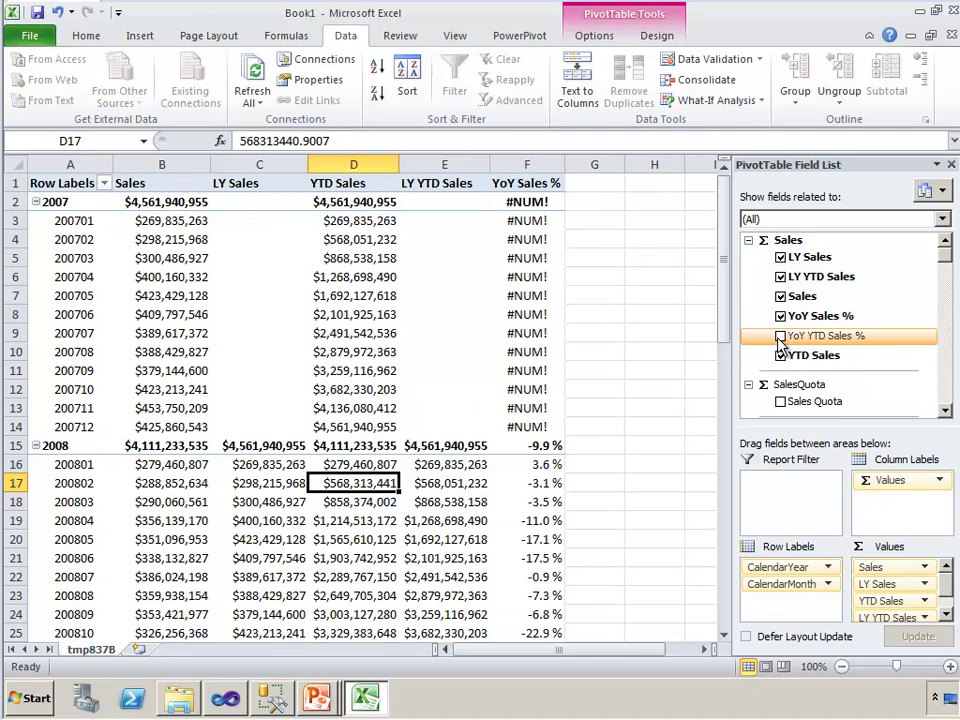
left_click(781, 336)
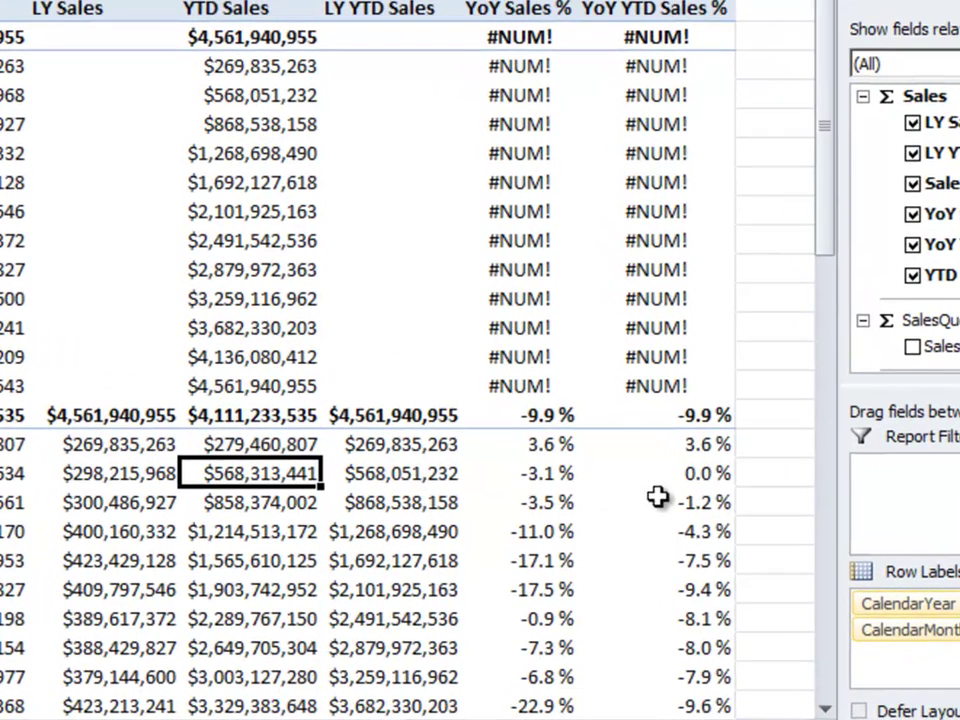
- Check the YoY YTD Sales % for month 200803 against its YTD Sales and LY YTD Sales values
left_click(655, 497)
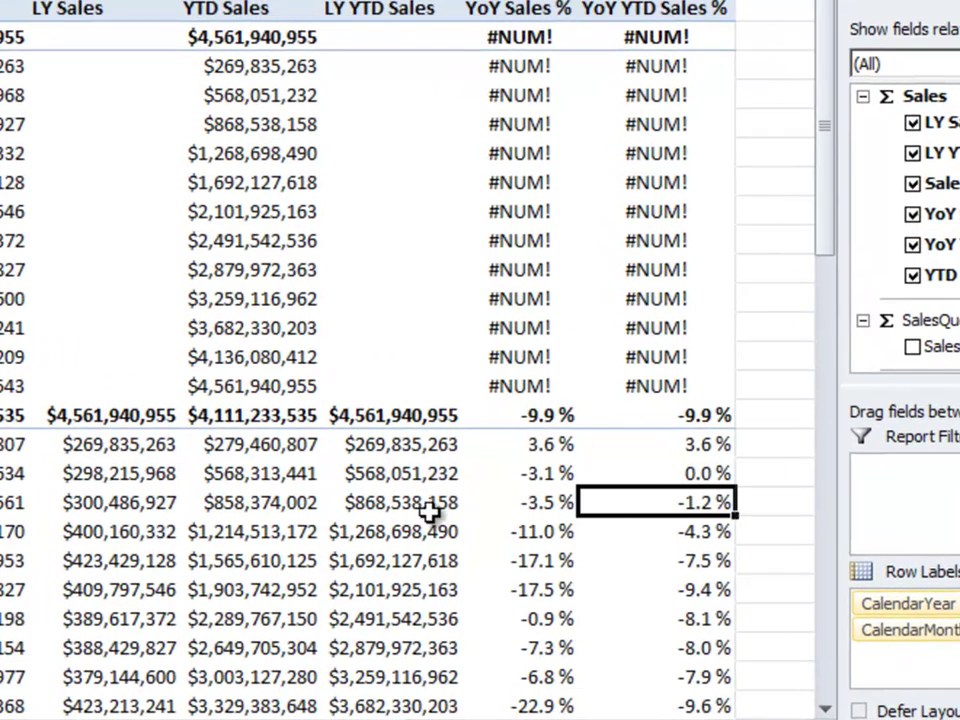
left_click(264, 508)
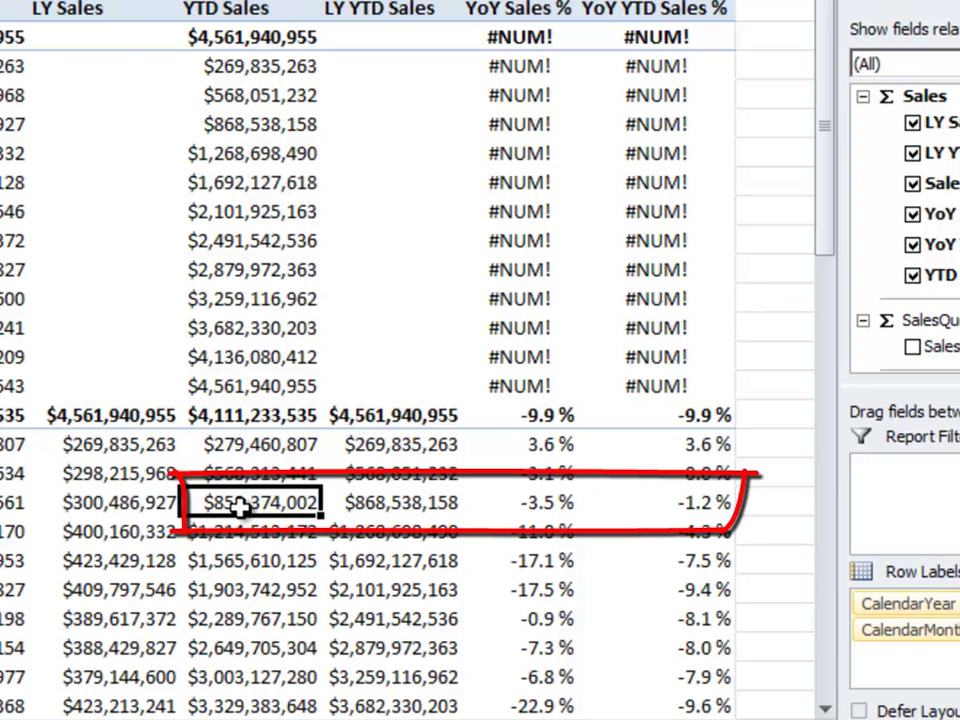
mouse_move(412, 508)
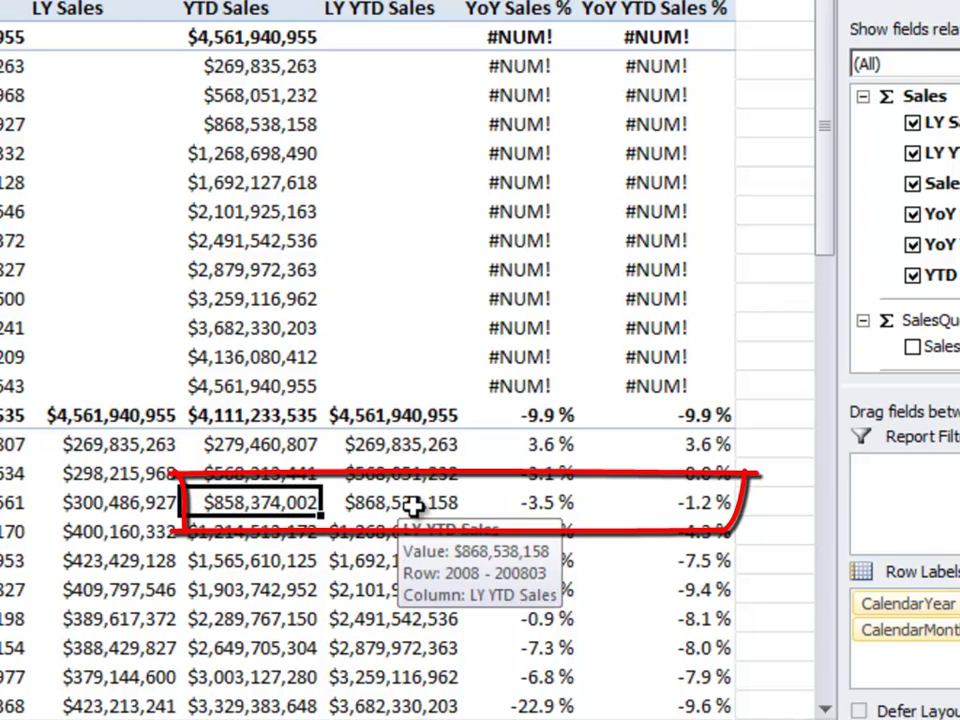
left_click(412, 508)
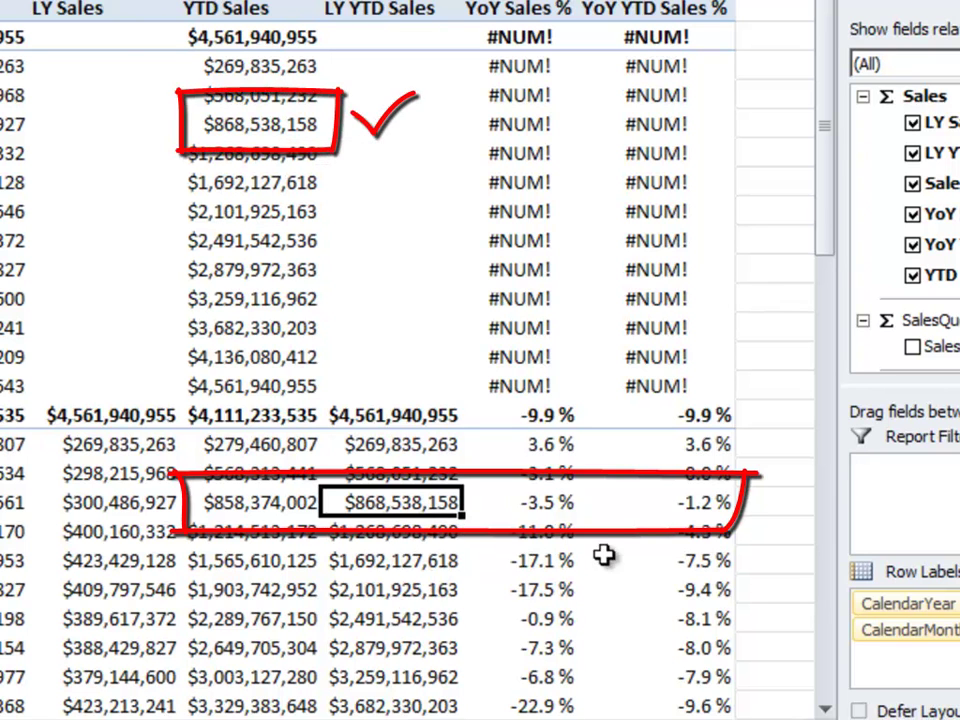
left_click(707, 507)
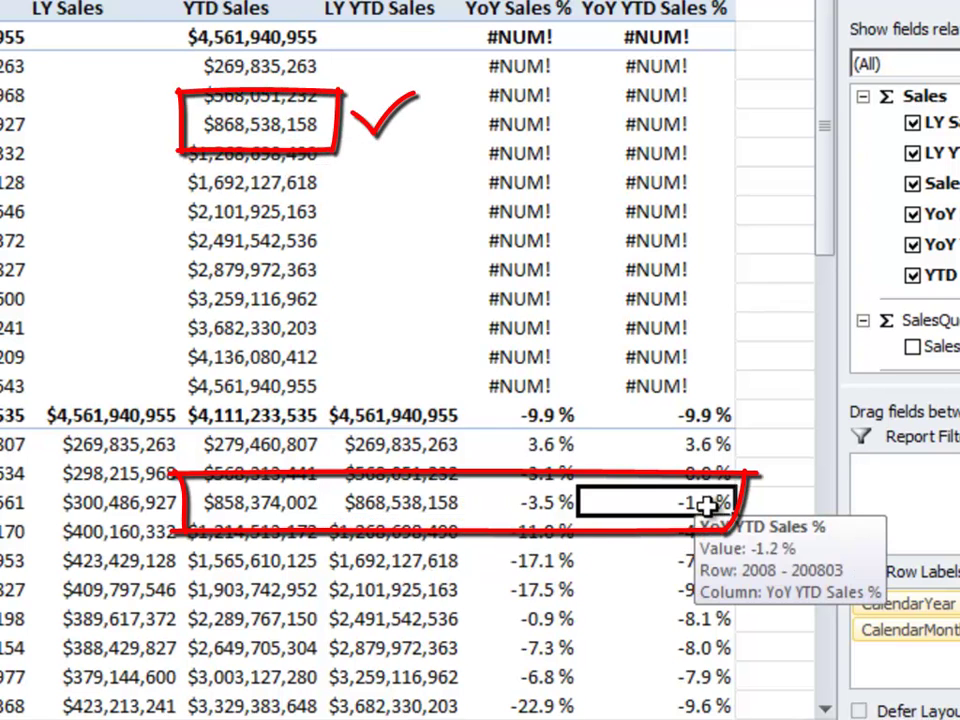
mouse_move(671, 568)
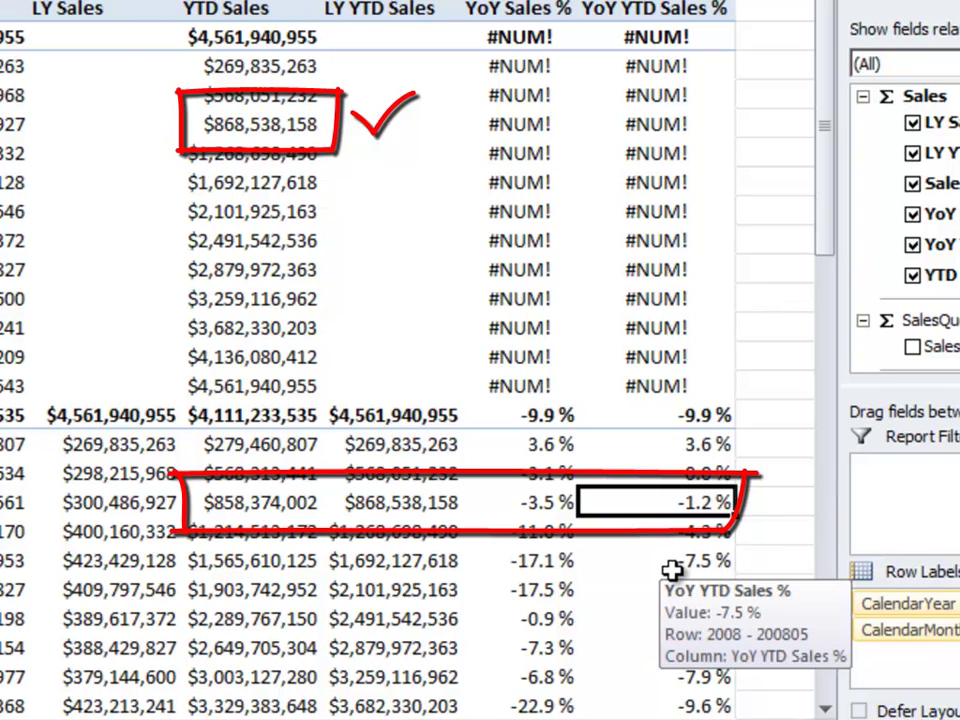